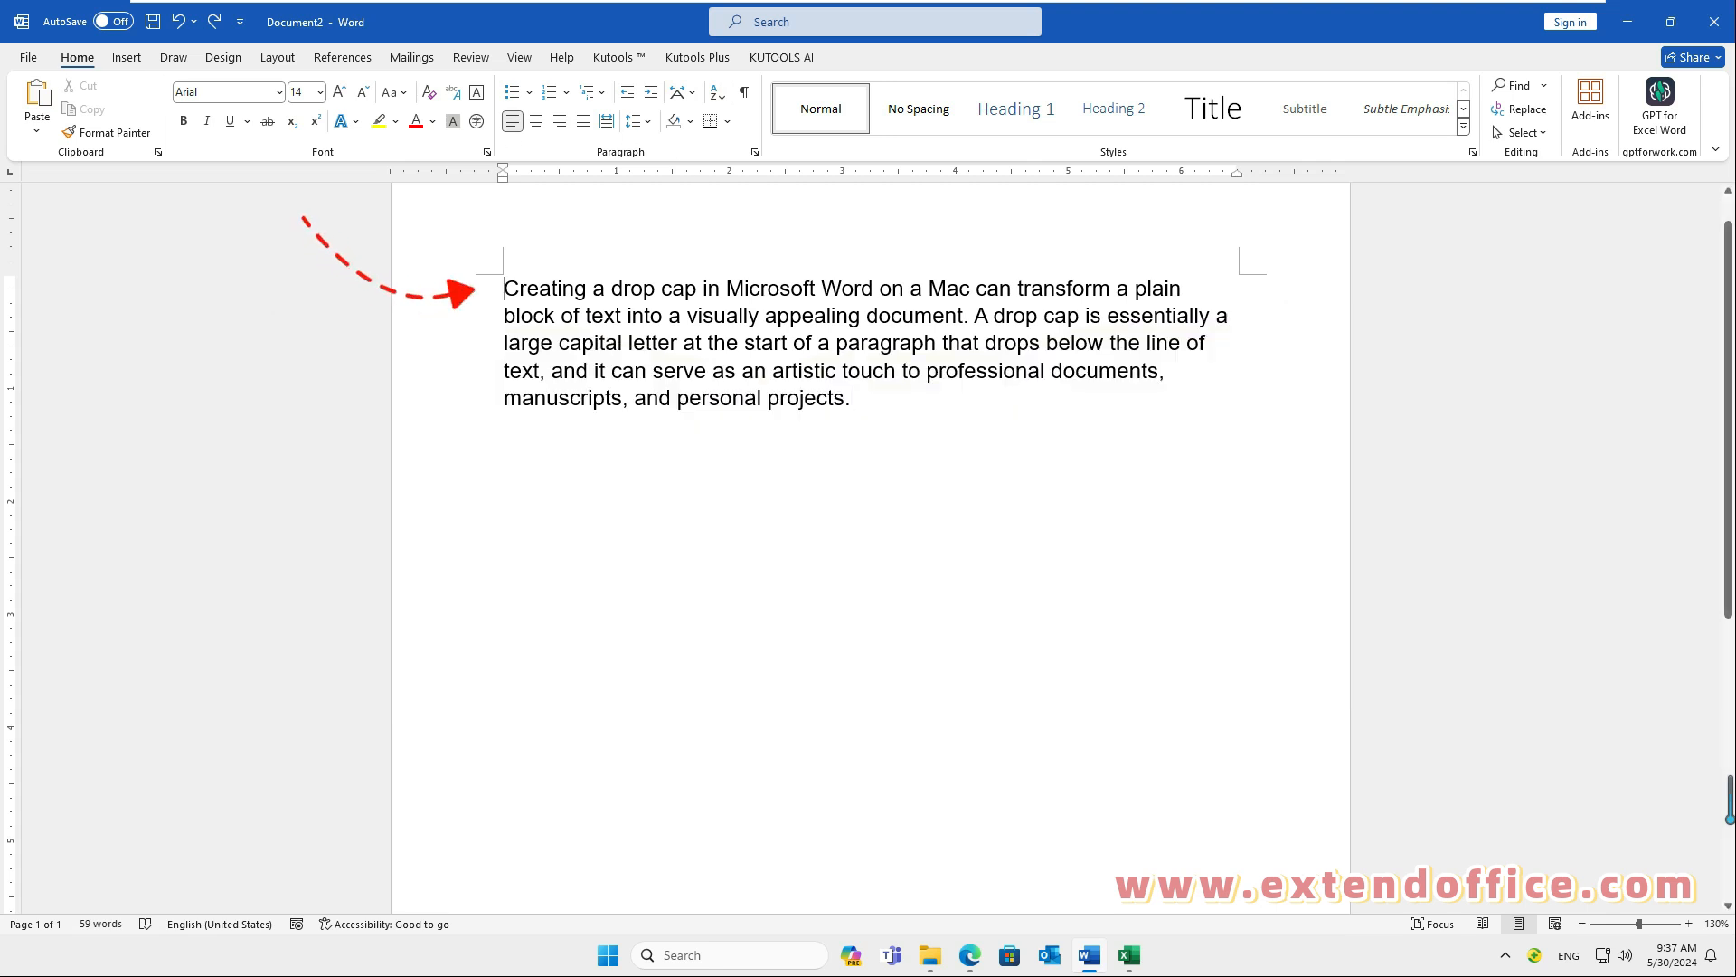
# Step: Apply a Dropped drop cap to the first letter of the opening paragraph
pyautogui.click(135, 59)
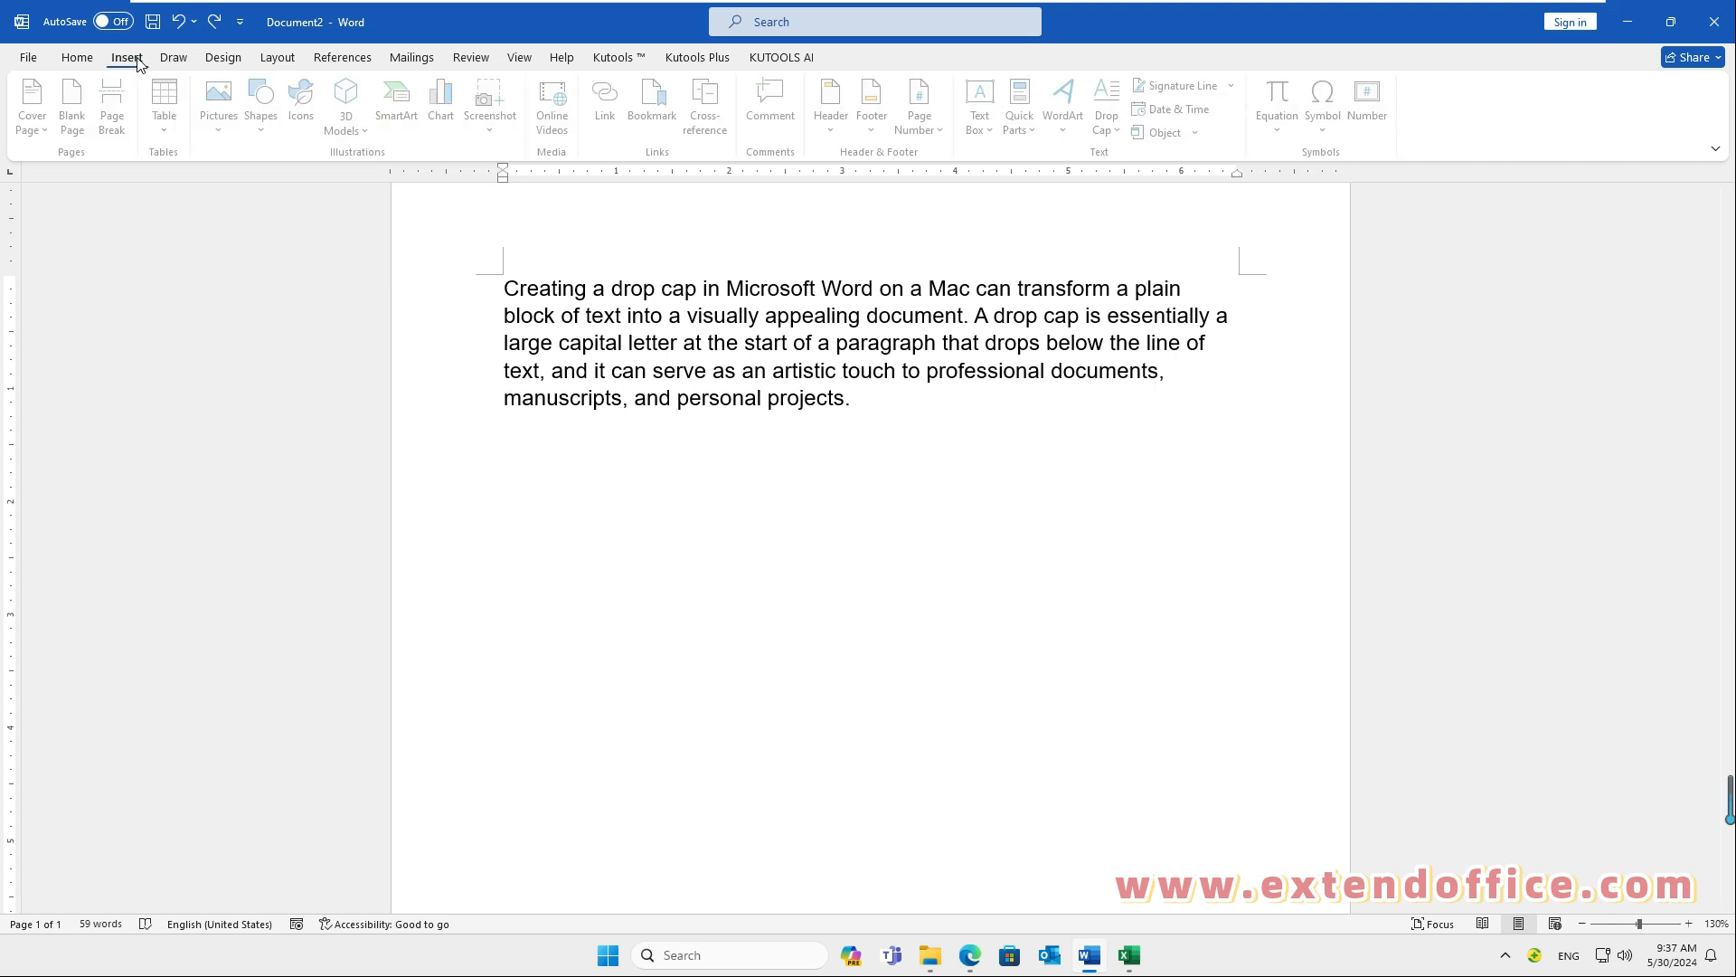
pyautogui.click(1124, 136)
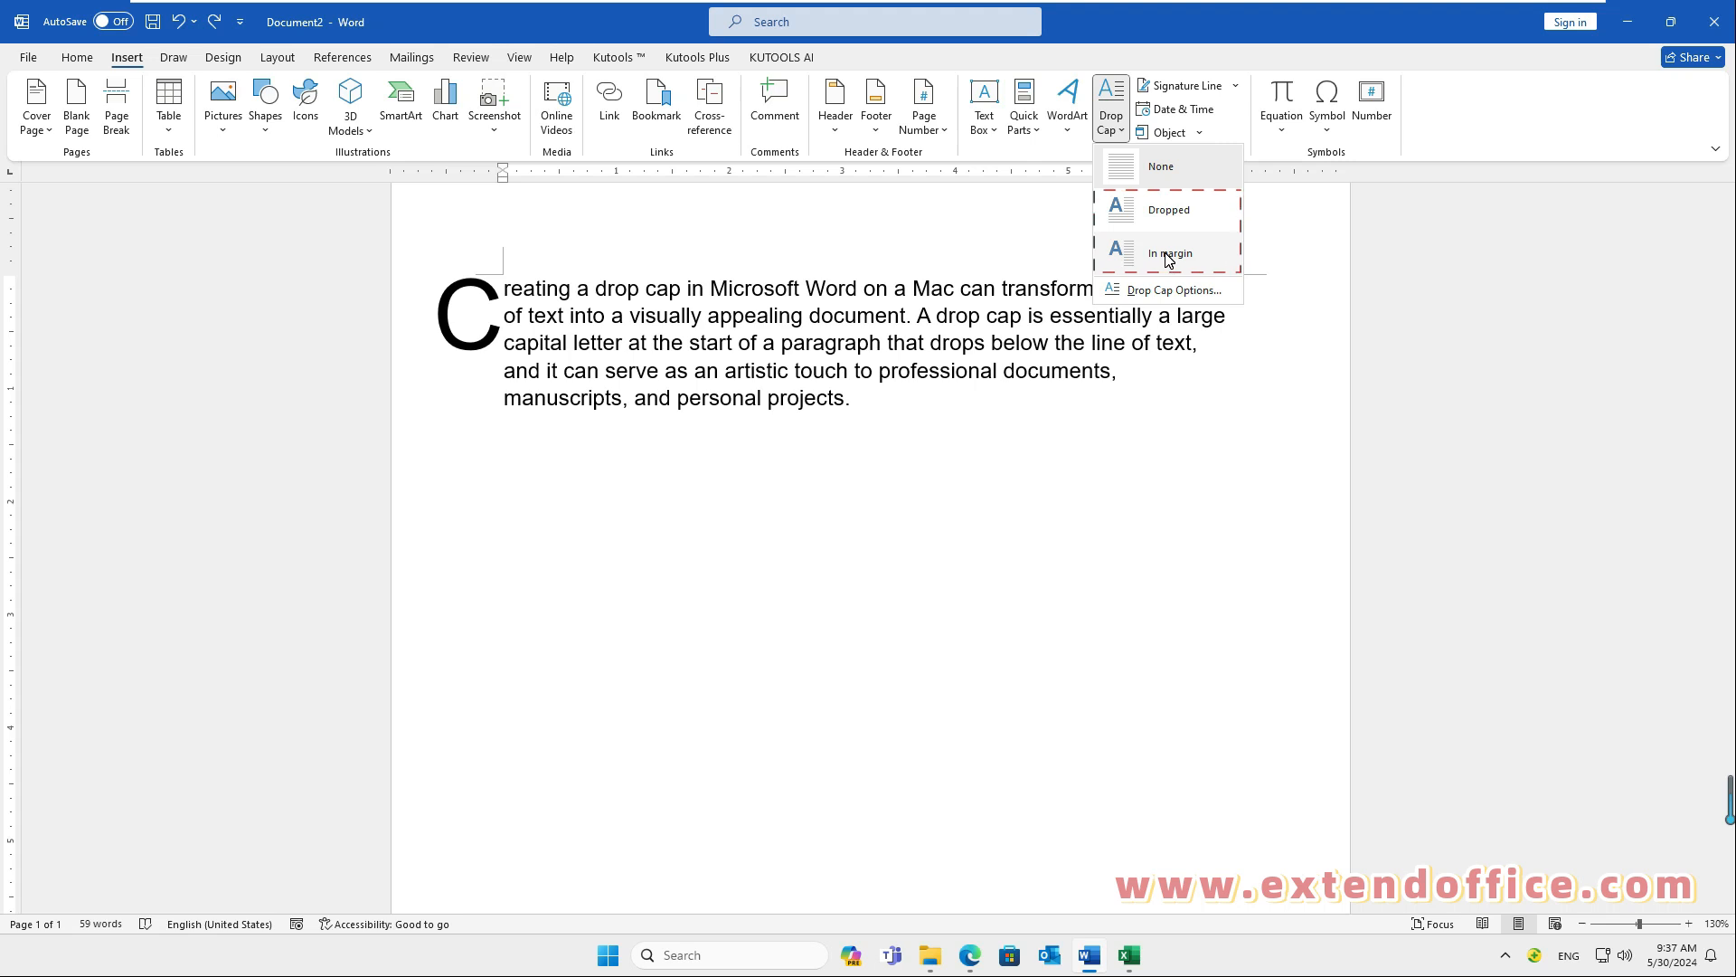
pyautogui.click(1168, 212)
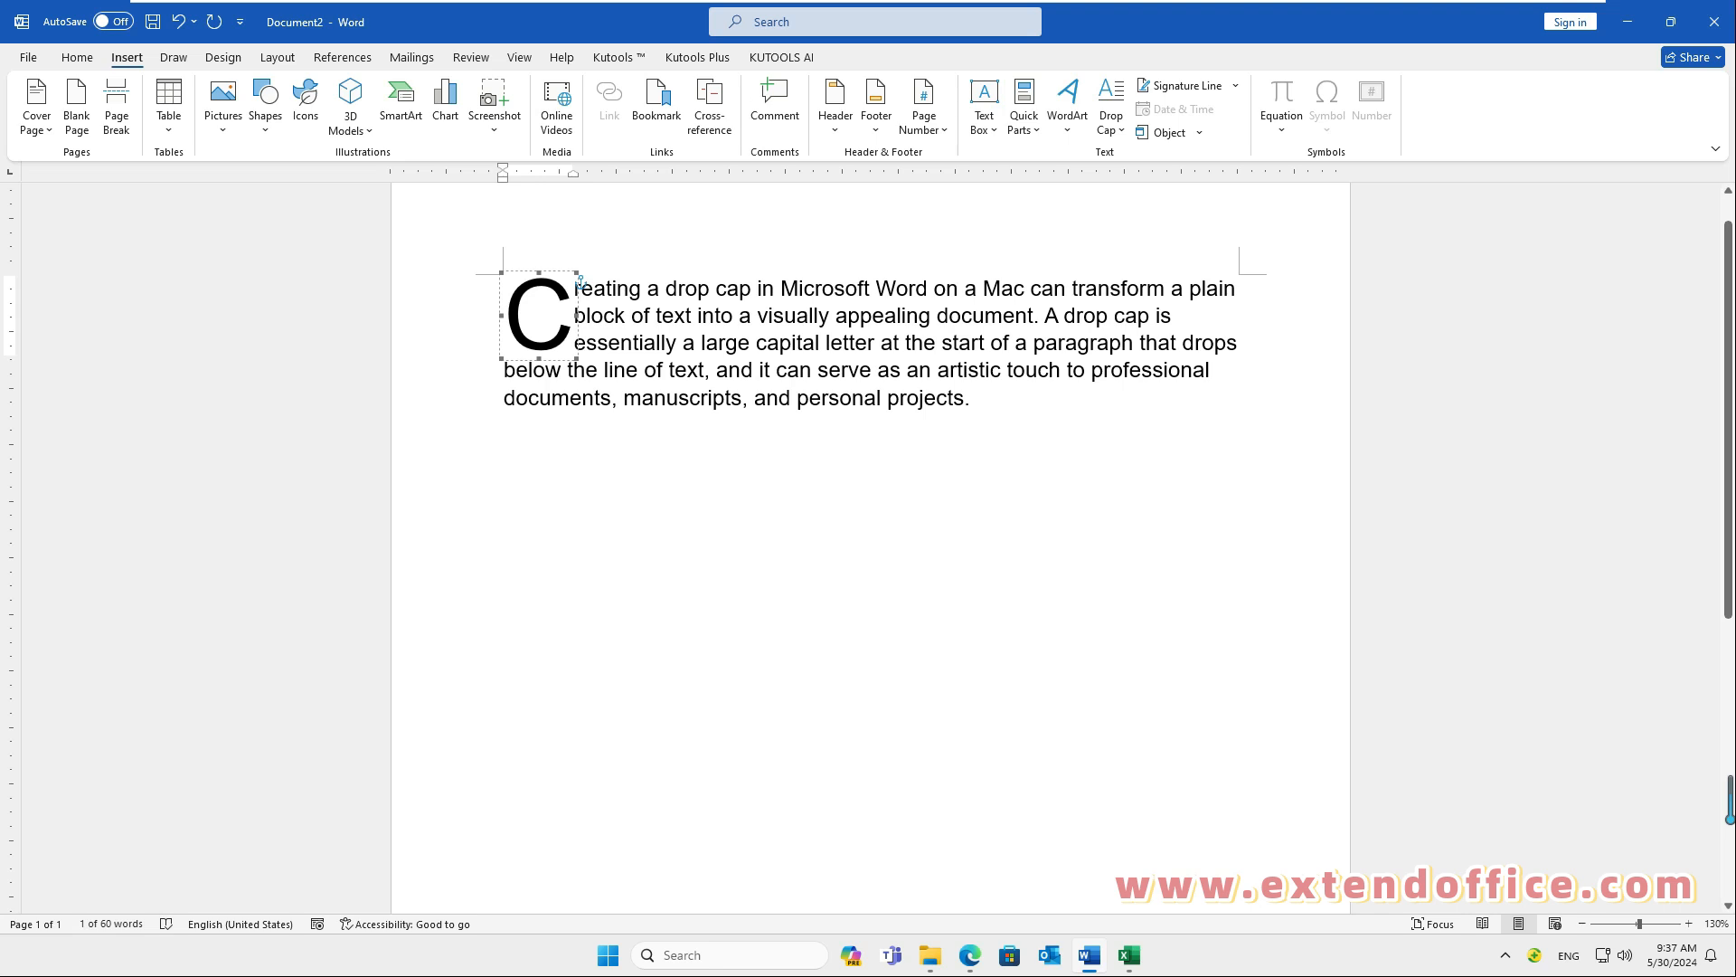
# Step: Set the drop cap's font to Nirmala UI Semilight, lines to drop to 5 and distance from text to 0.2"
pyautogui.click(1110, 113)
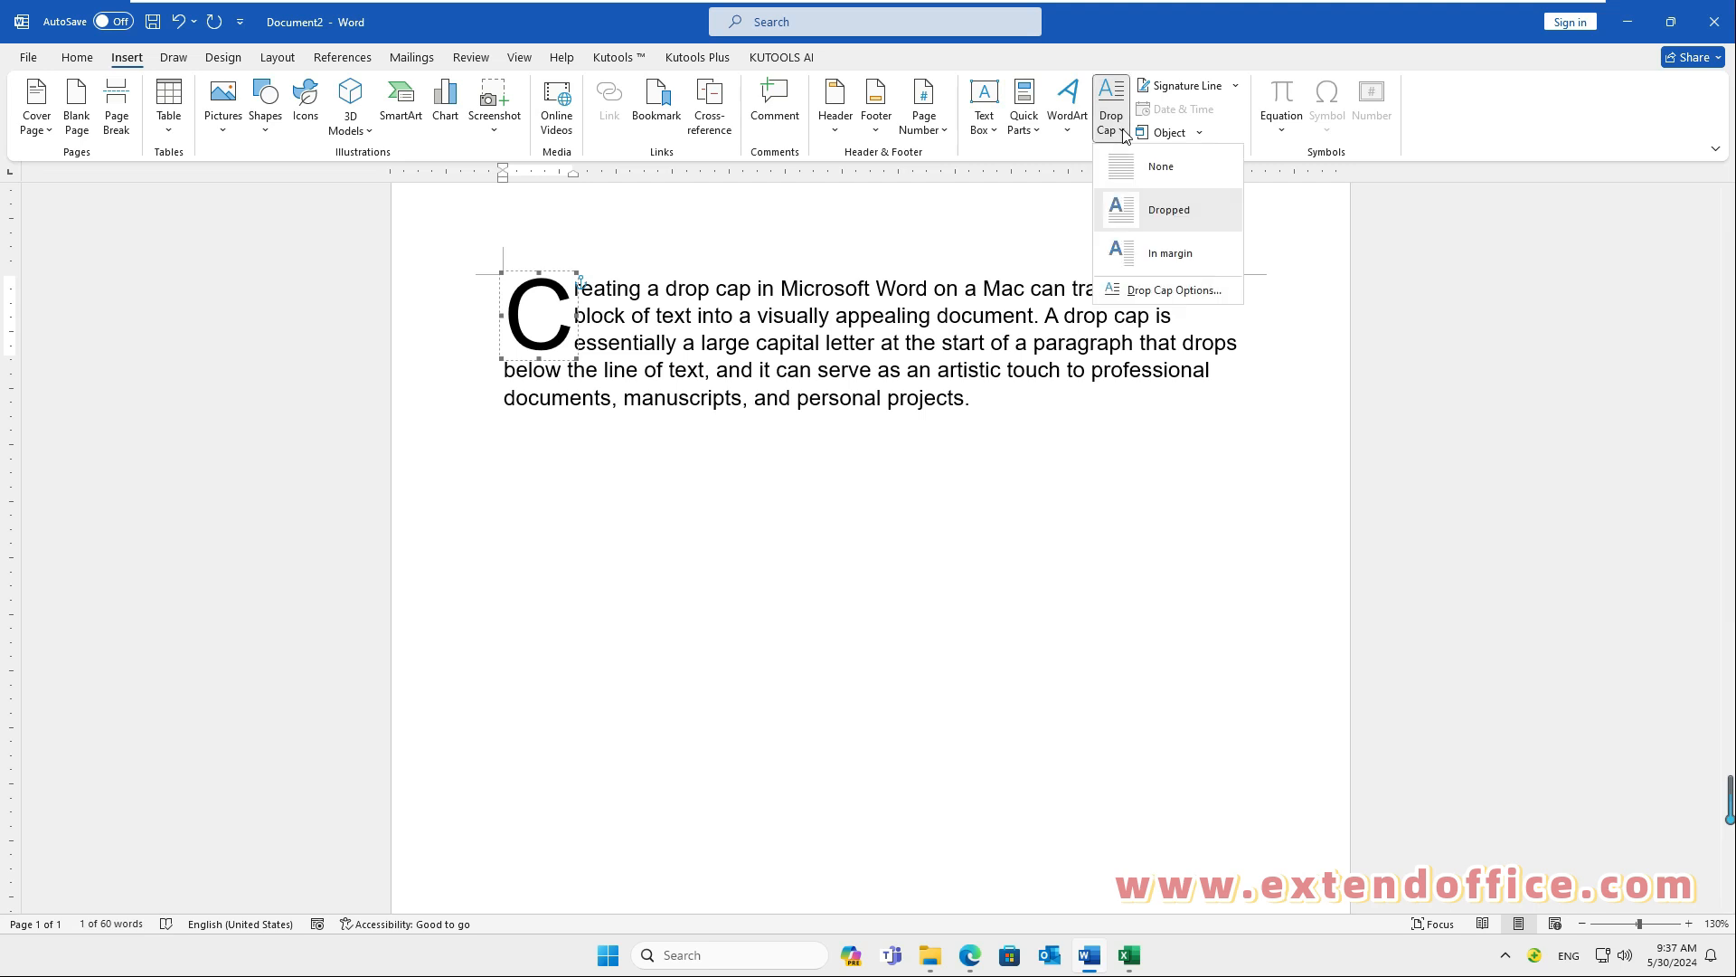
pyautogui.click(1176, 290)
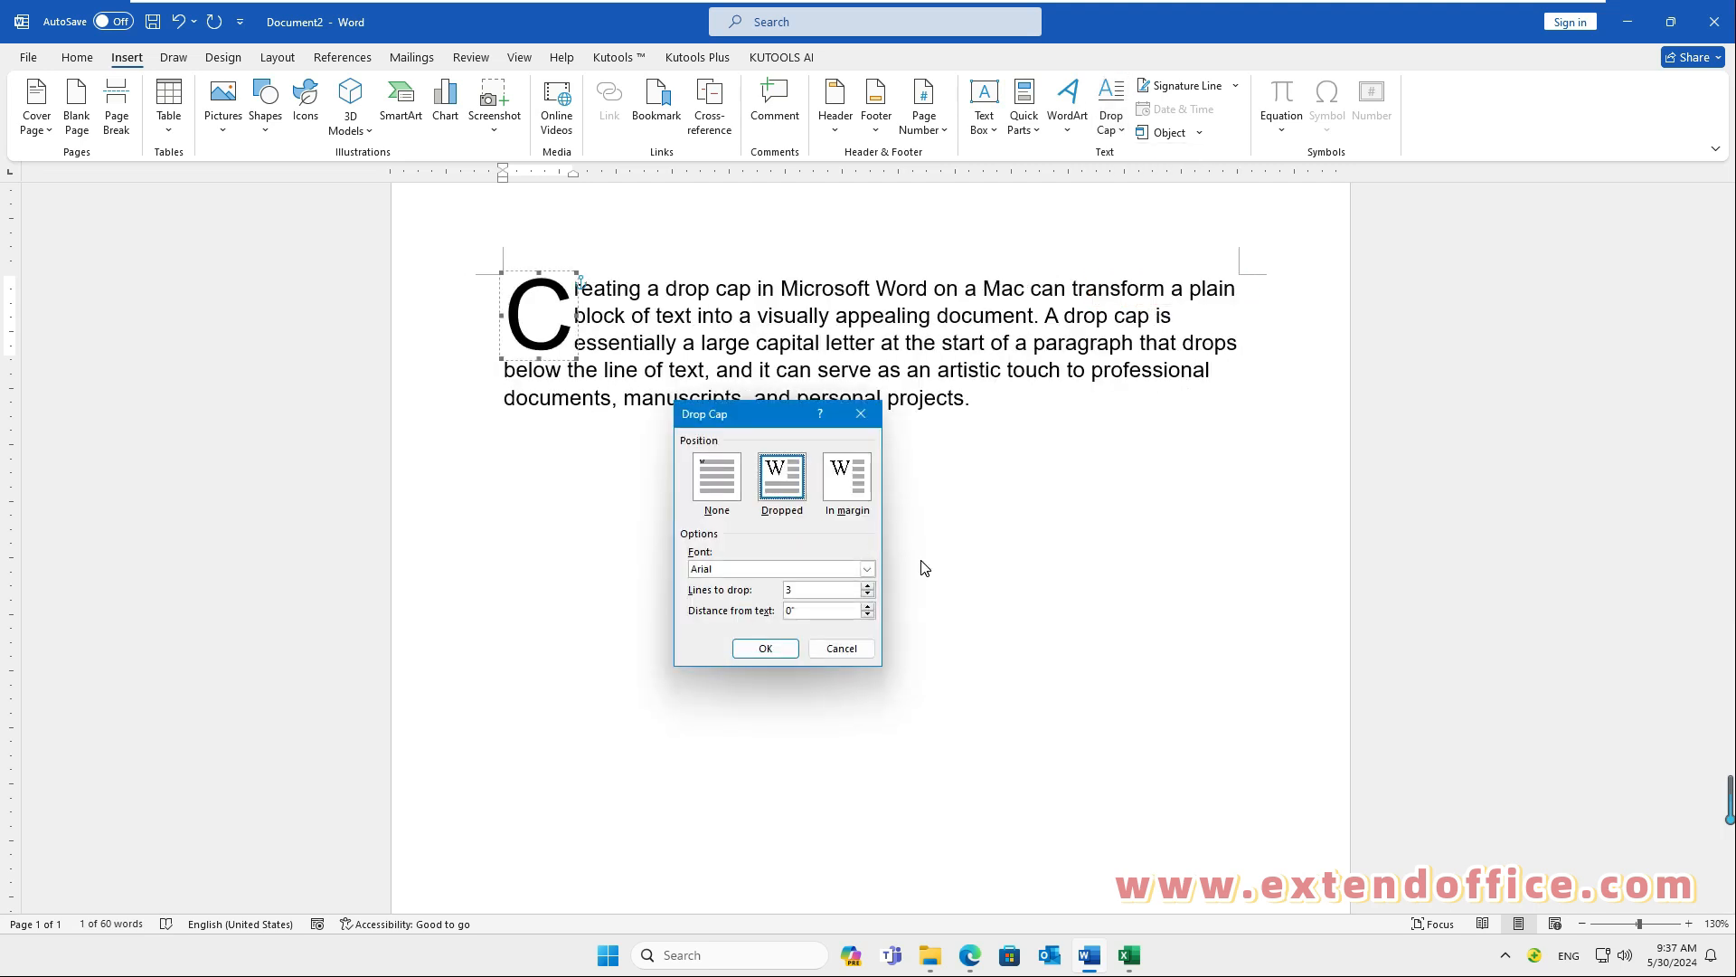
pyautogui.click(867, 569)
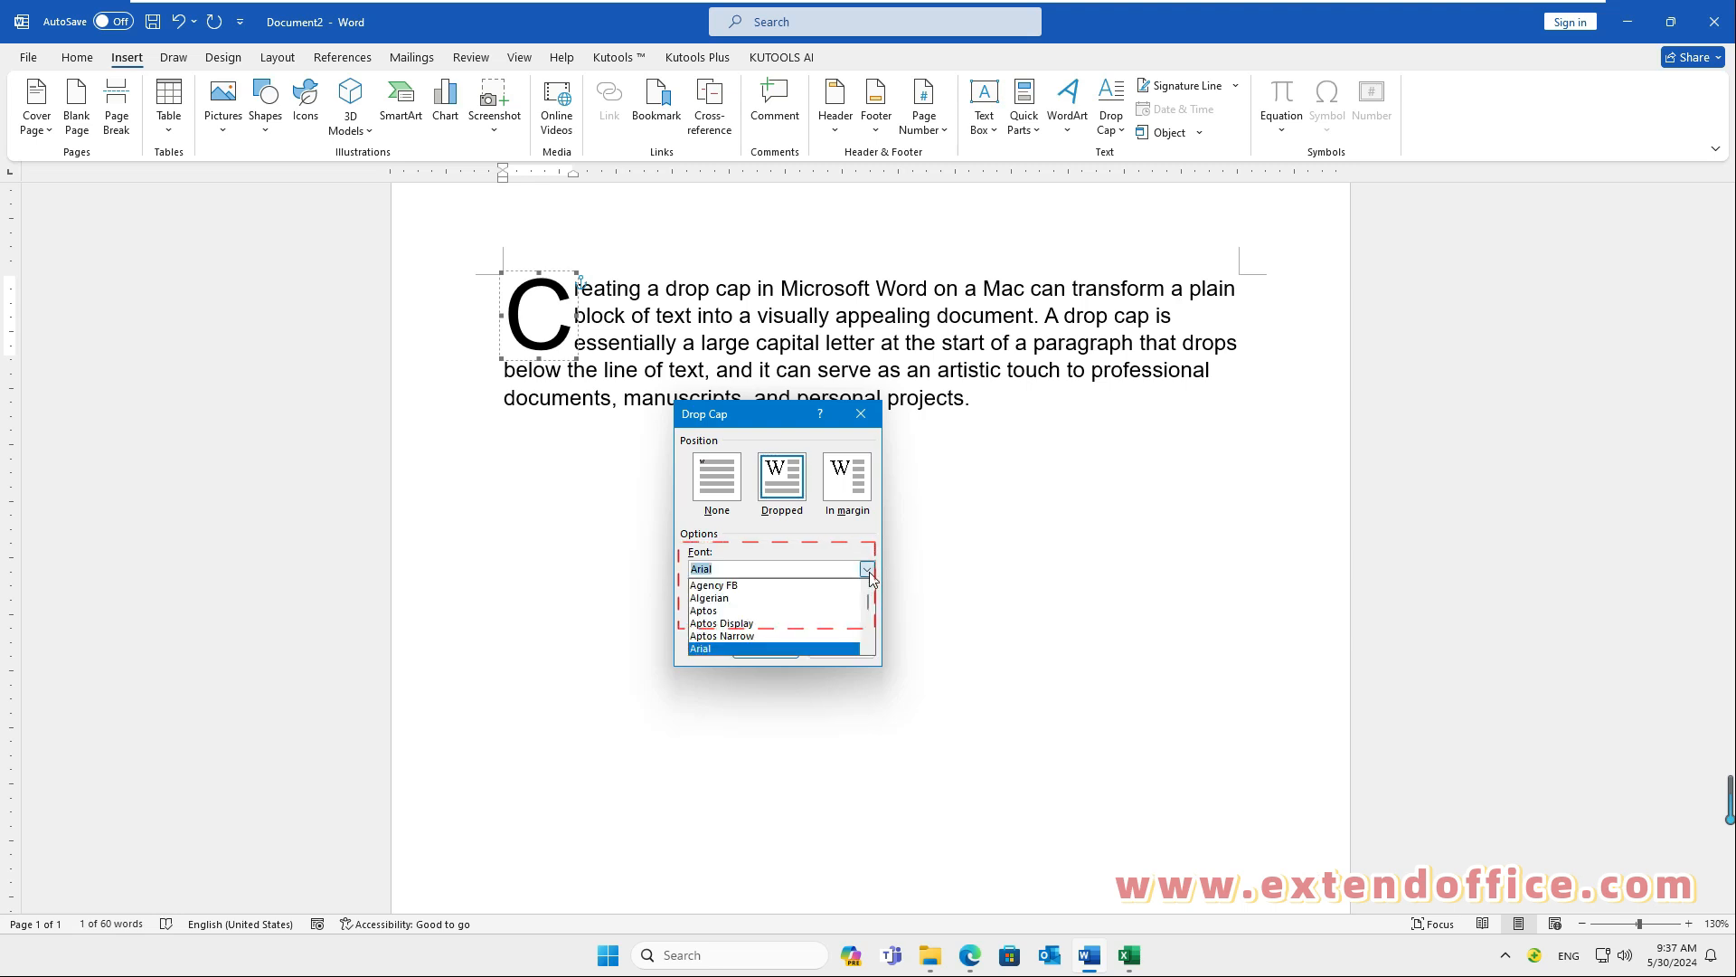
pyautogui.moveTo(869, 603); pyautogui.dragTo(870, 625)
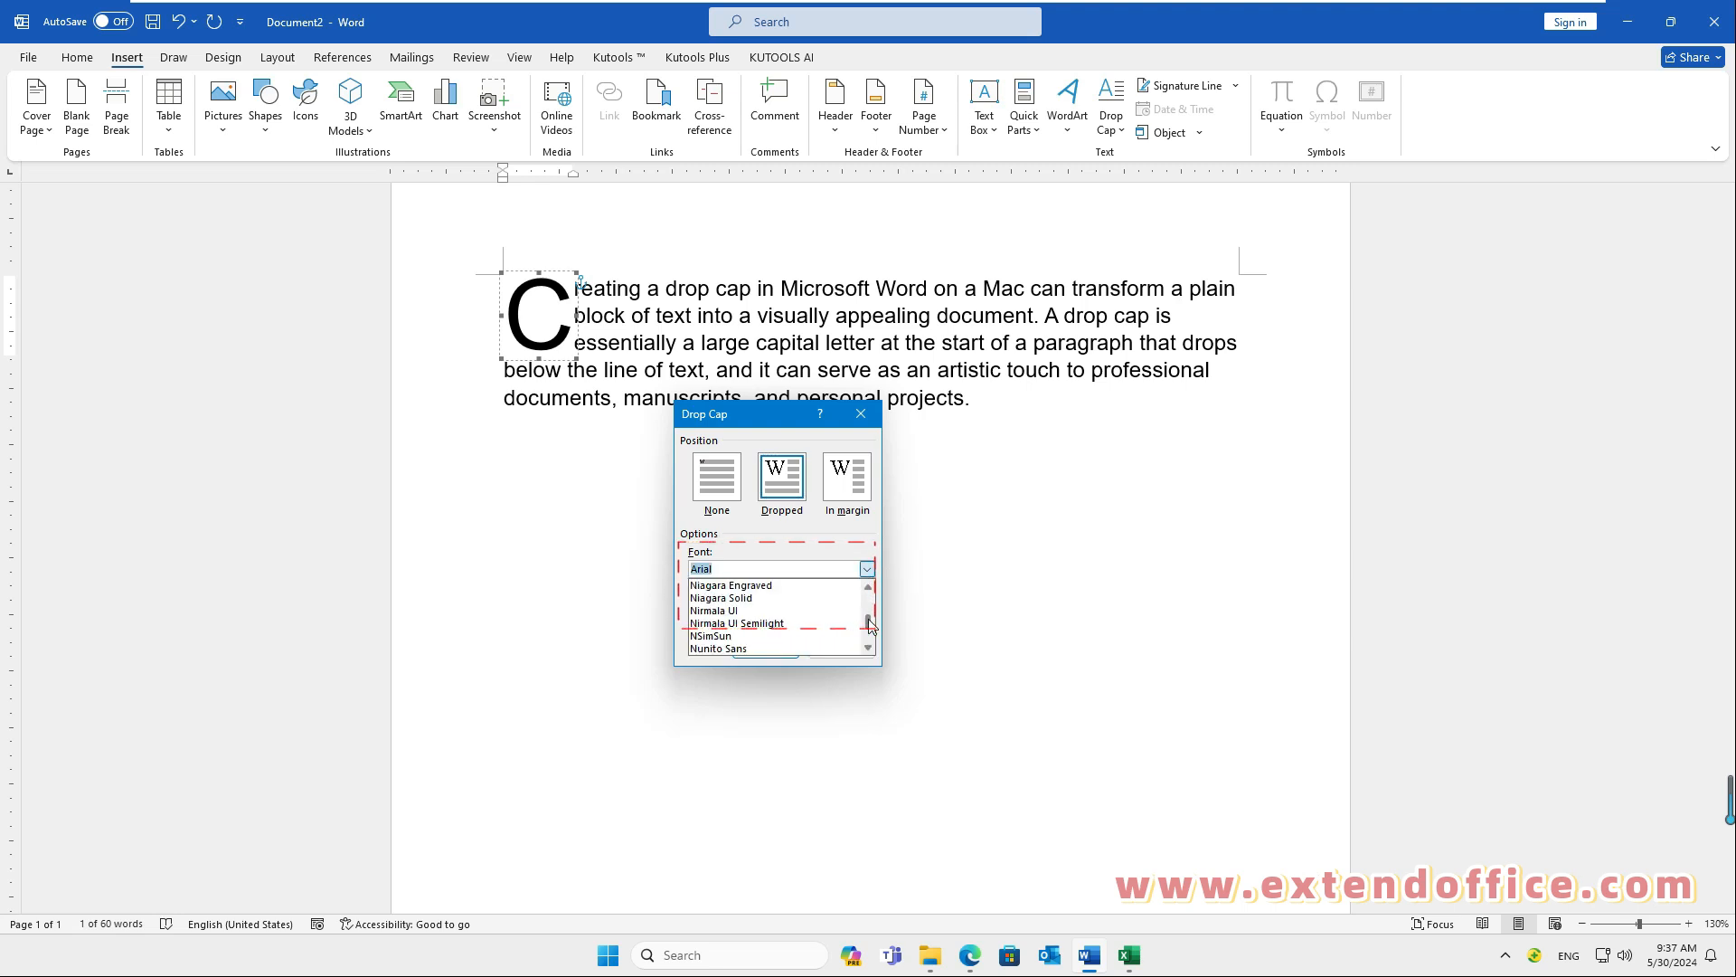
pyautogui.click(764, 624)
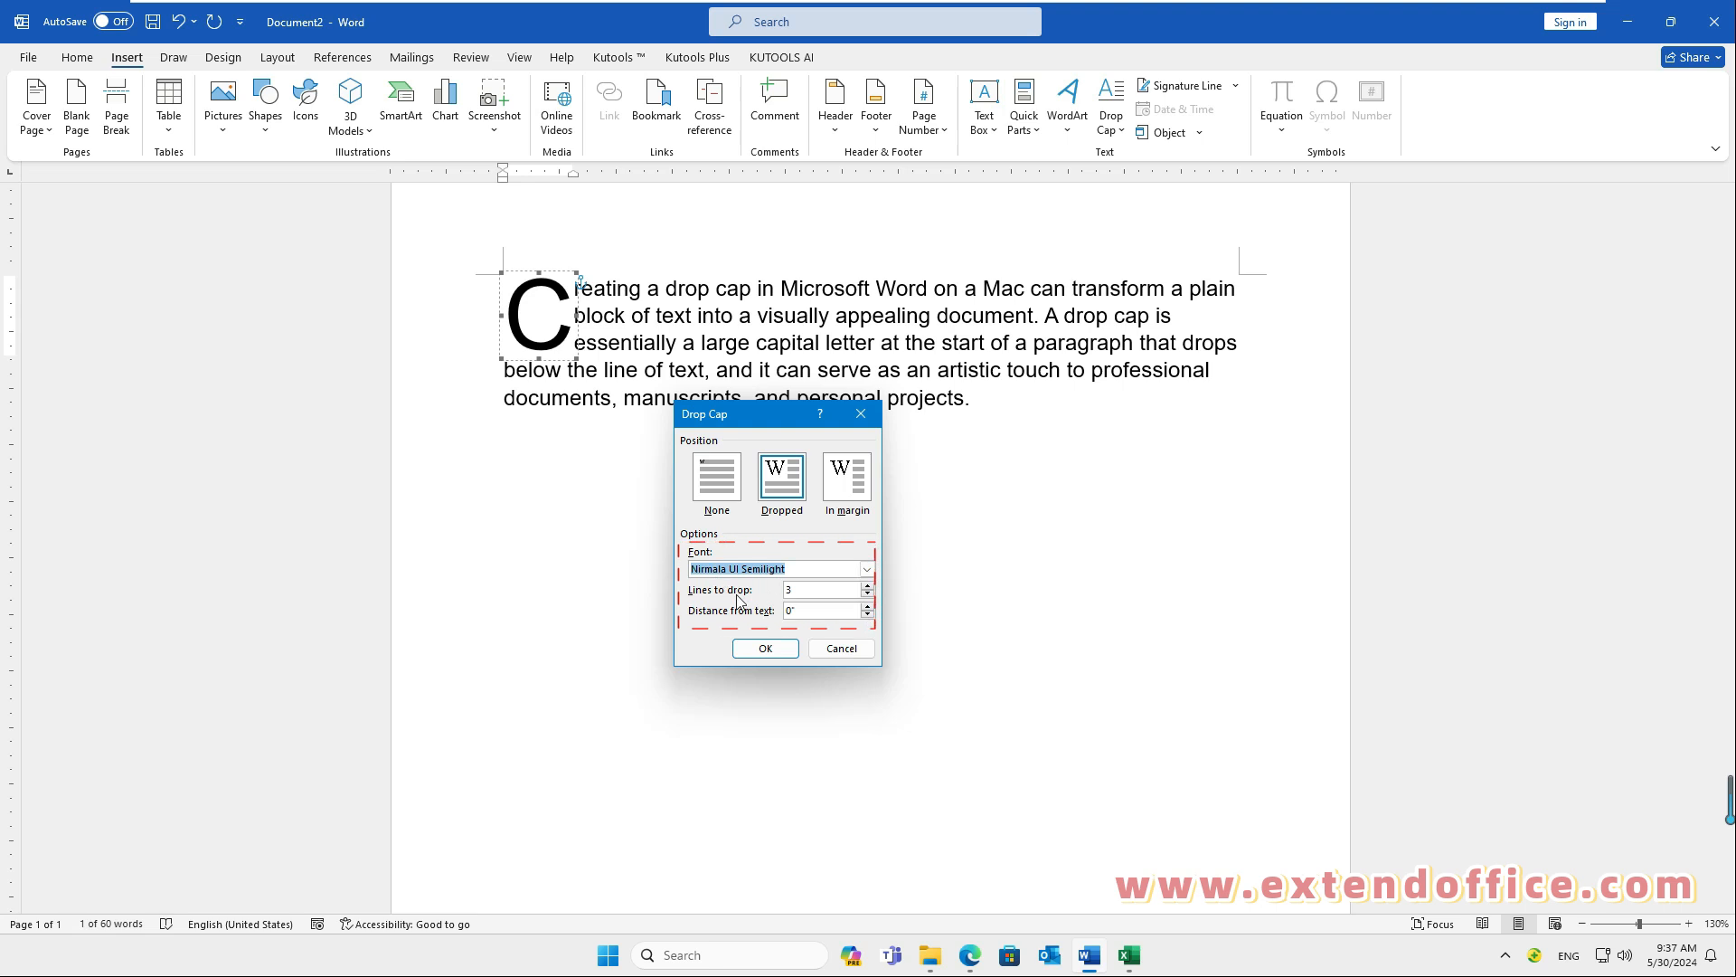
pyautogui.click(868, 586)
pyautogui.click(868, 606)
pyautogui.click(868, 606)
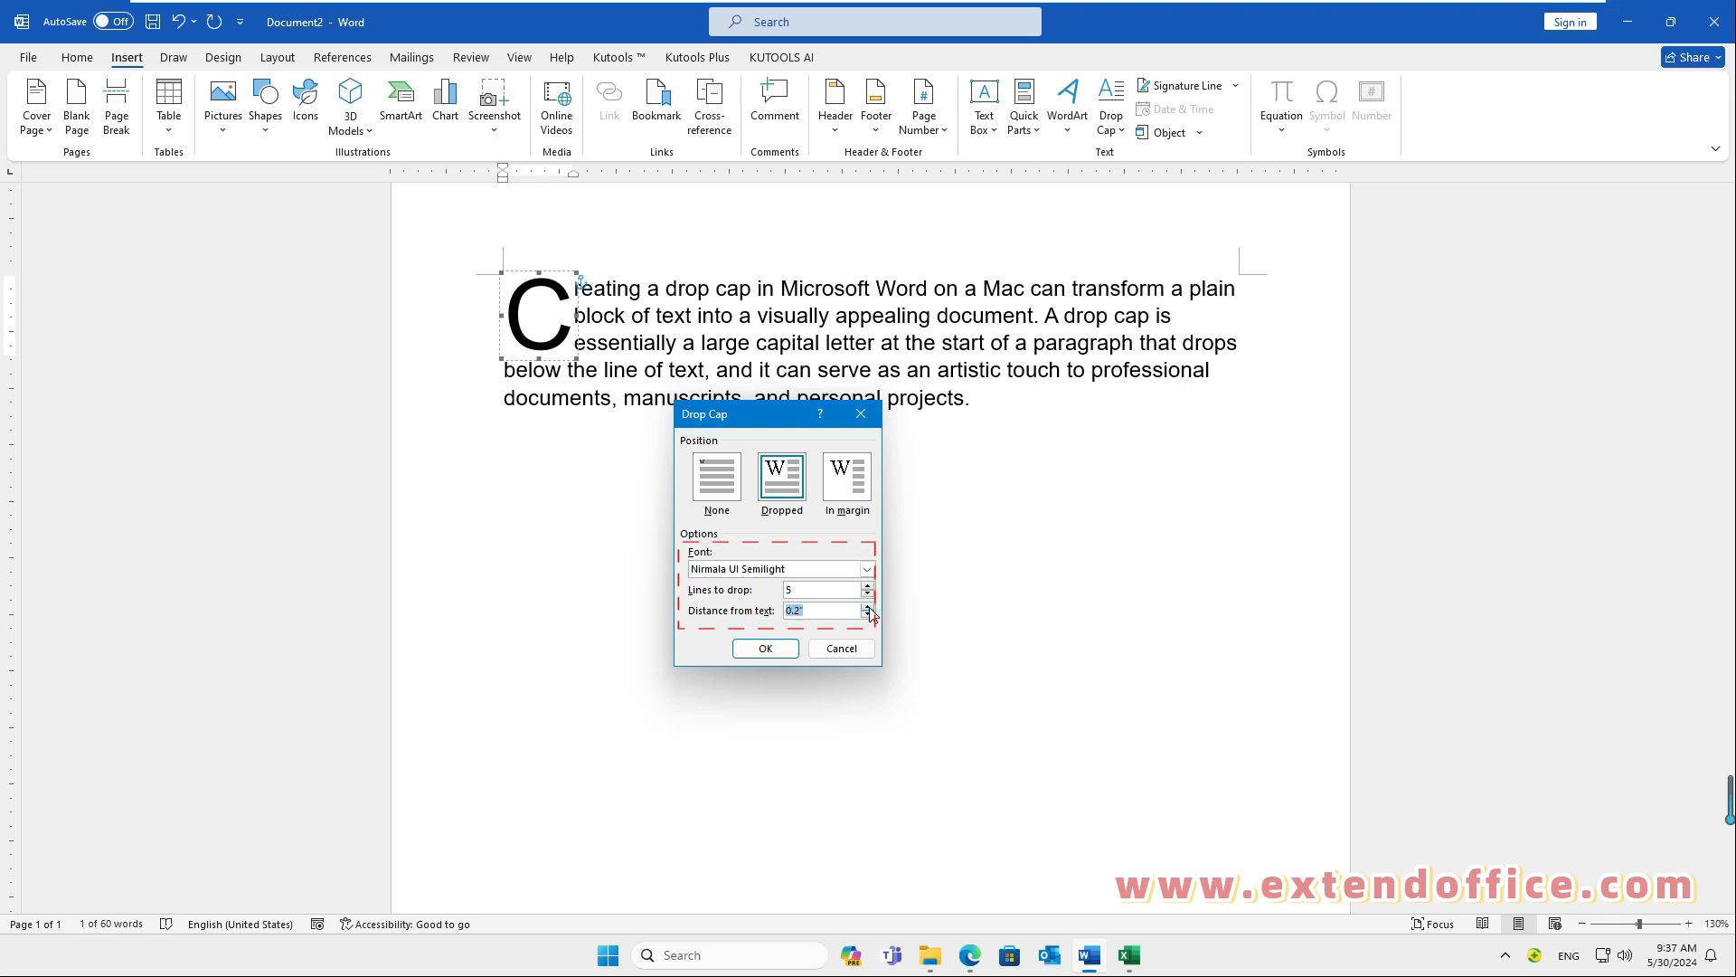
pyautogui.click(765, 649)
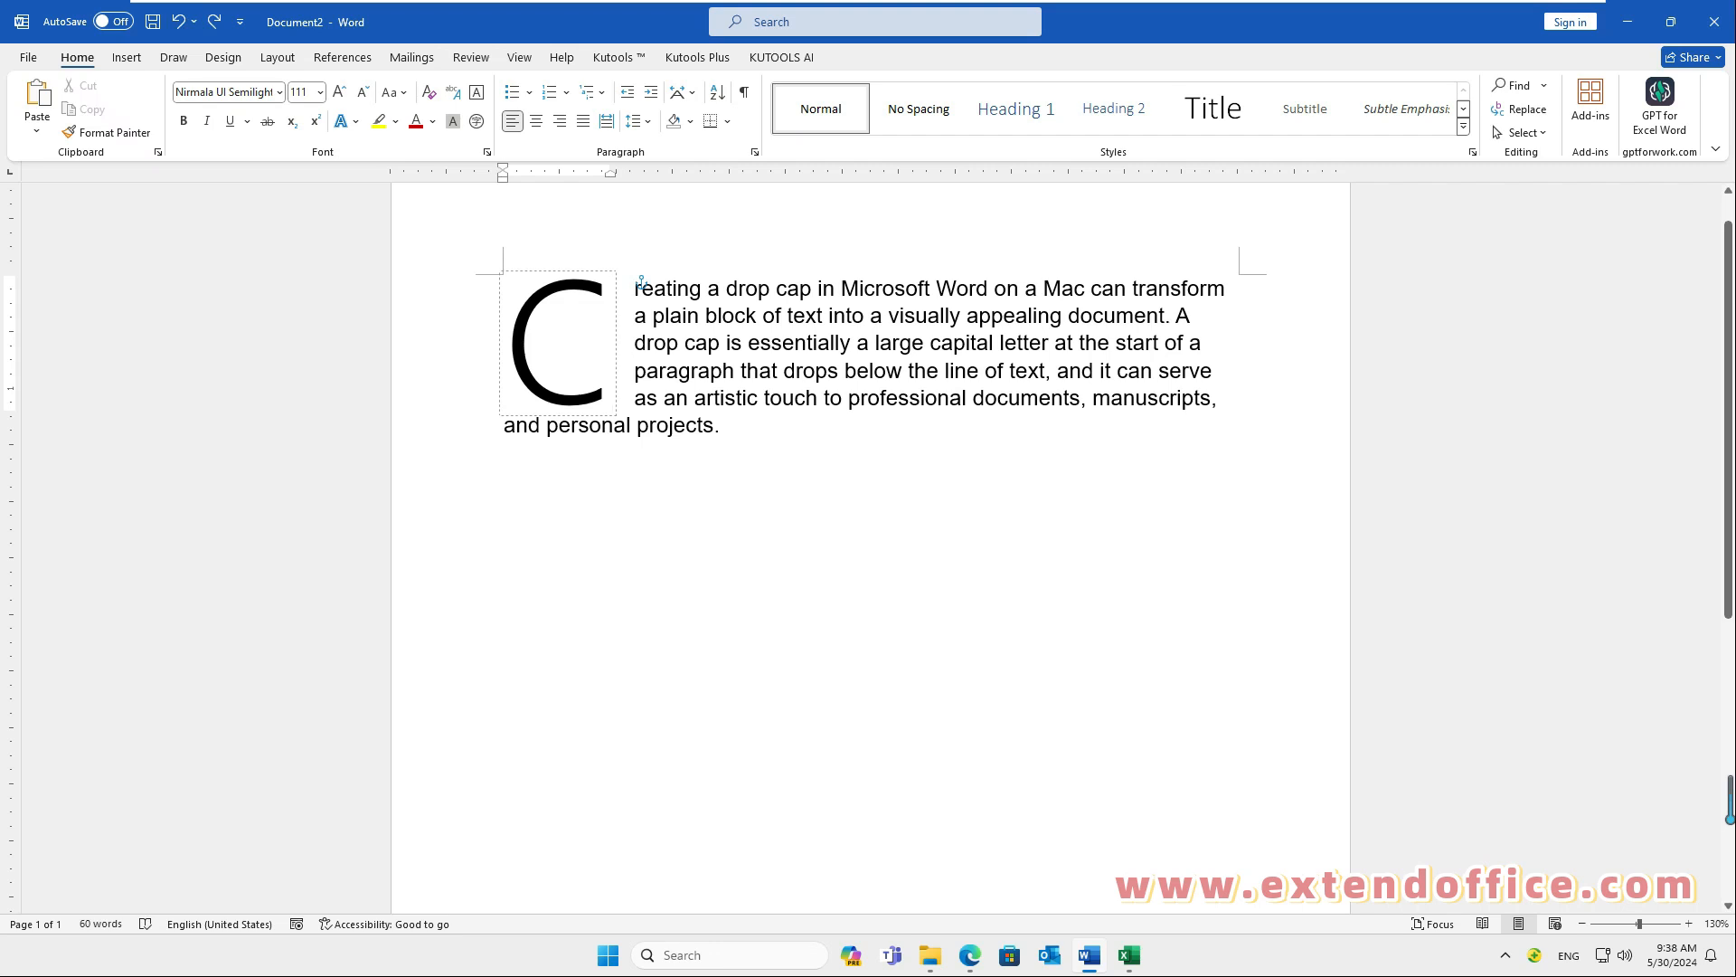
# Step: Format the drop cap letter C with a dark red font color and the blue shadowed text effect from the third row of presets
pyautogui.hotkey('shift', 'Left')
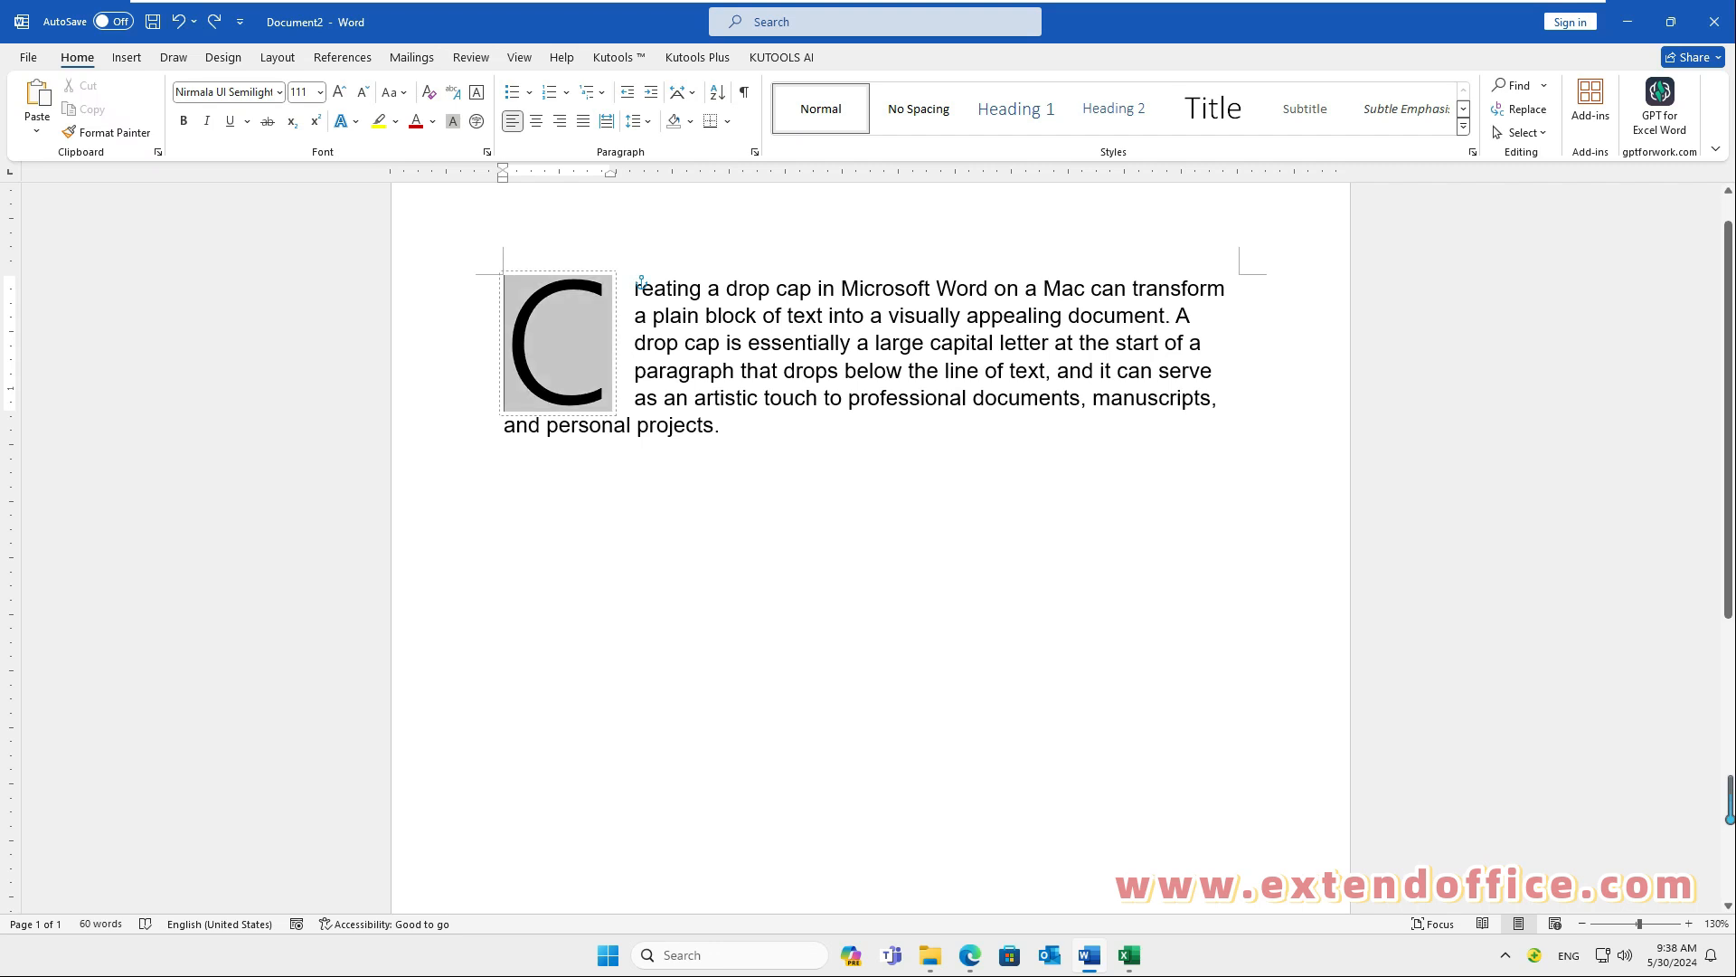
pyautogui.doubleClick(587, 343)
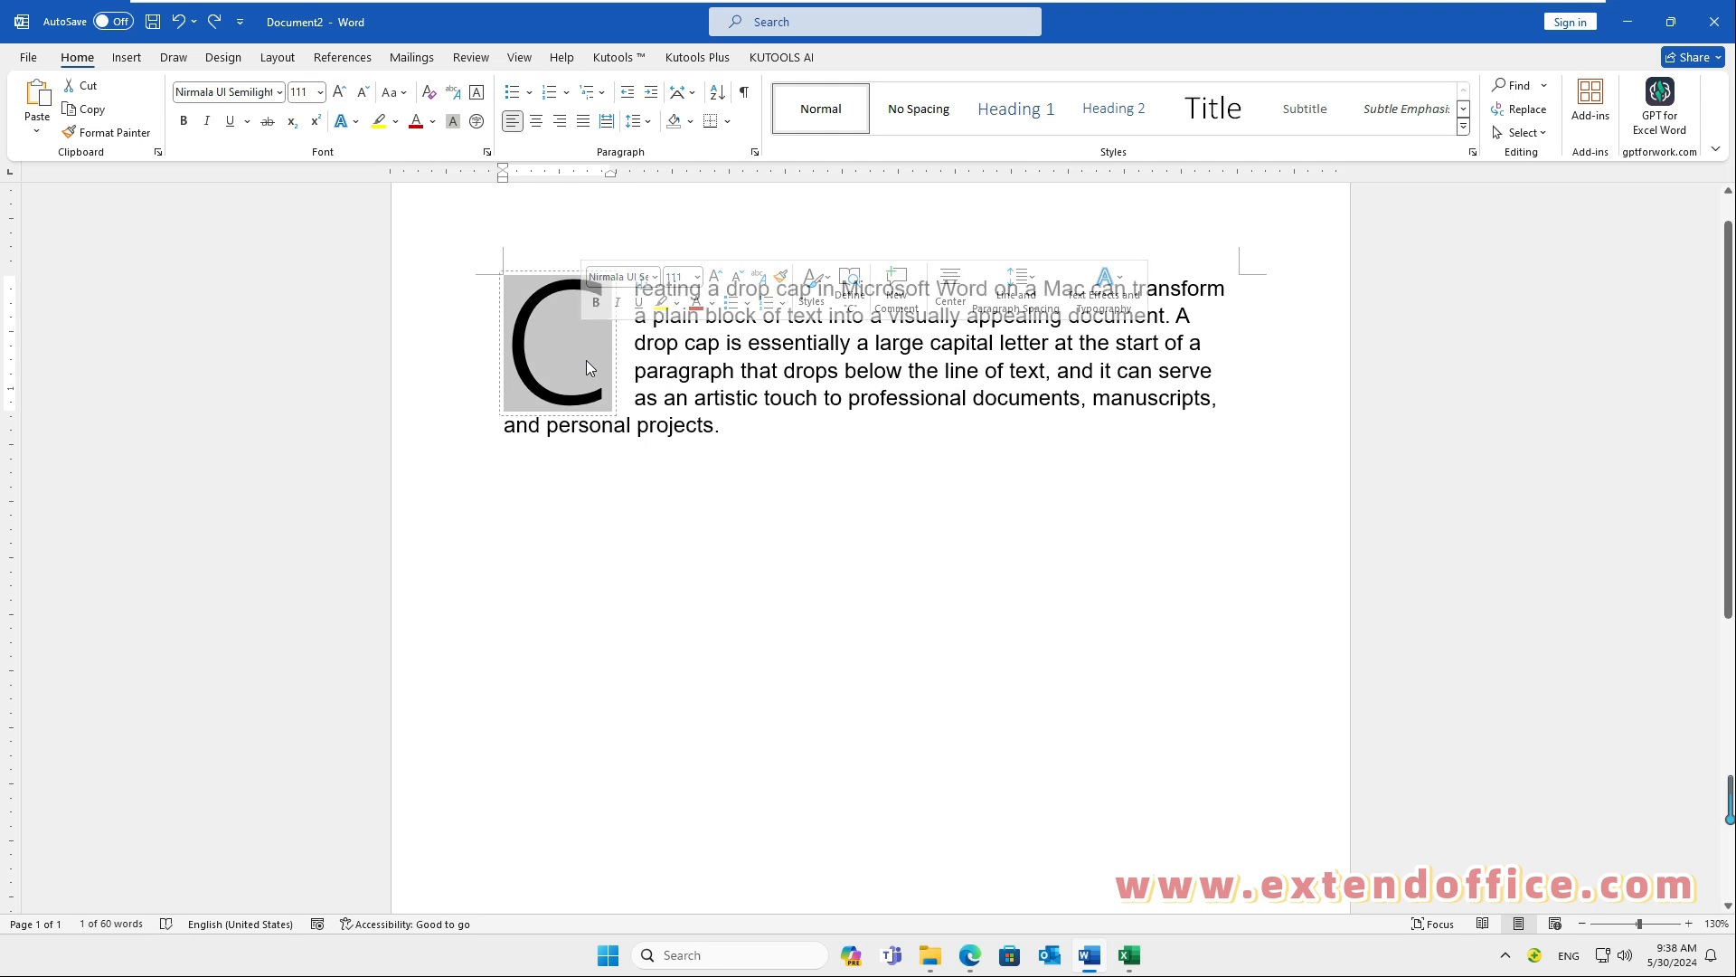
pyautogui.click(416, 126)
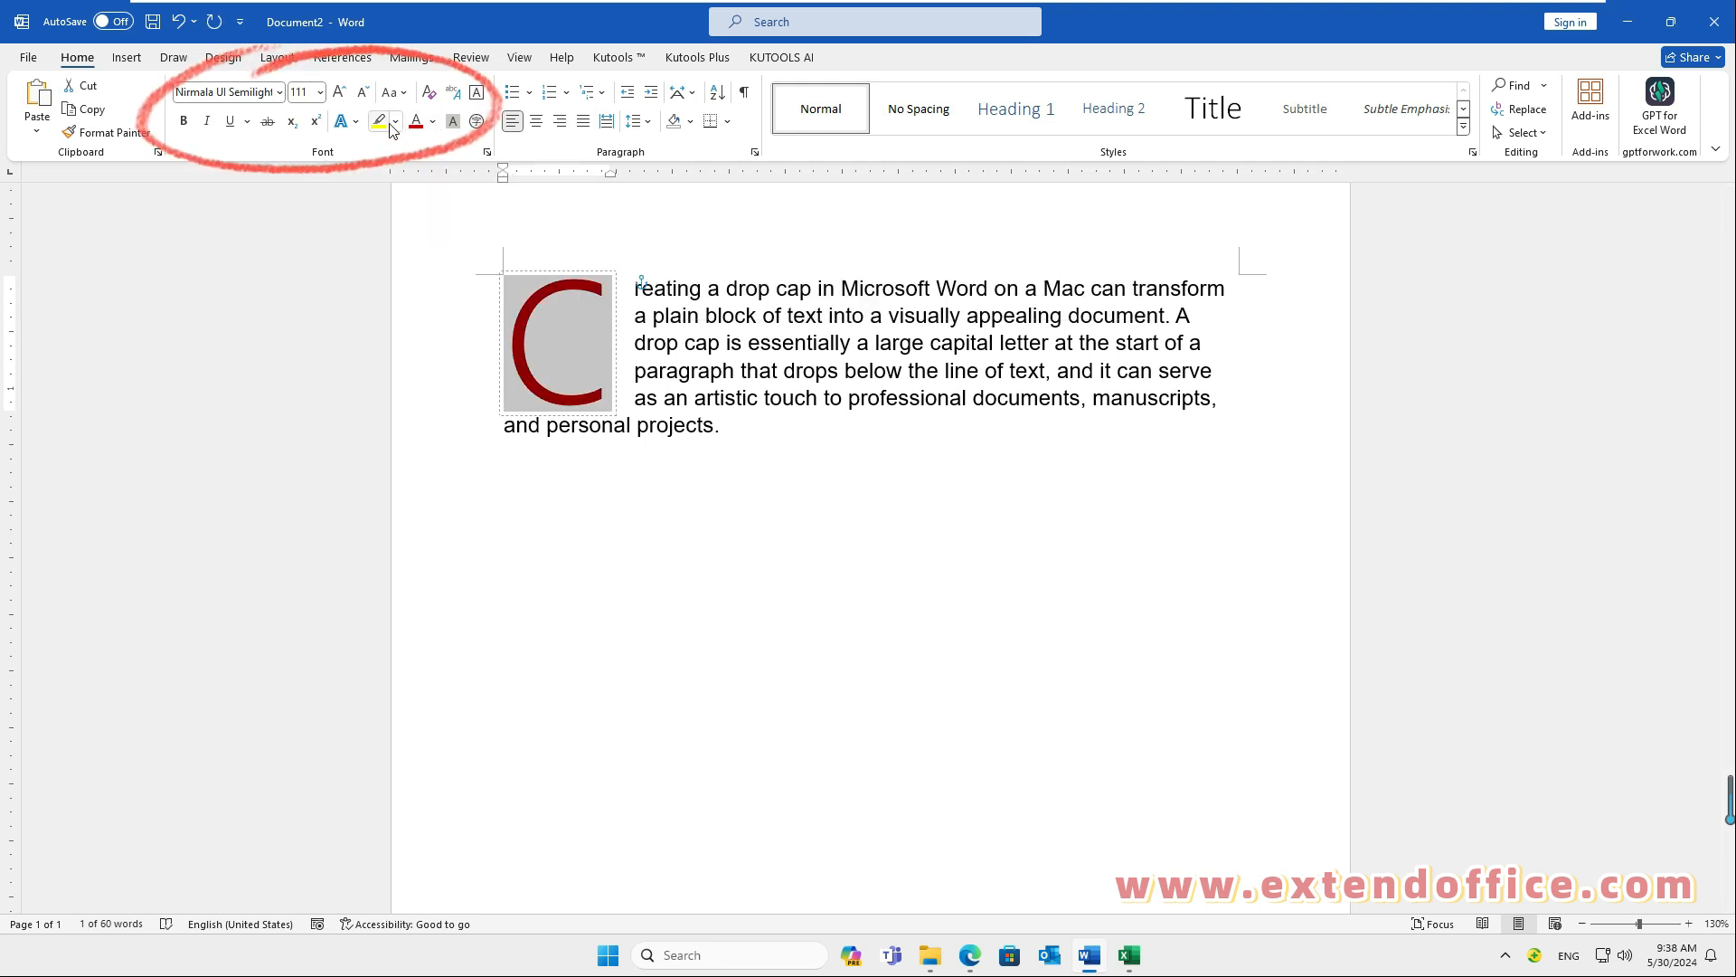
pyautogui.click(355, 127)
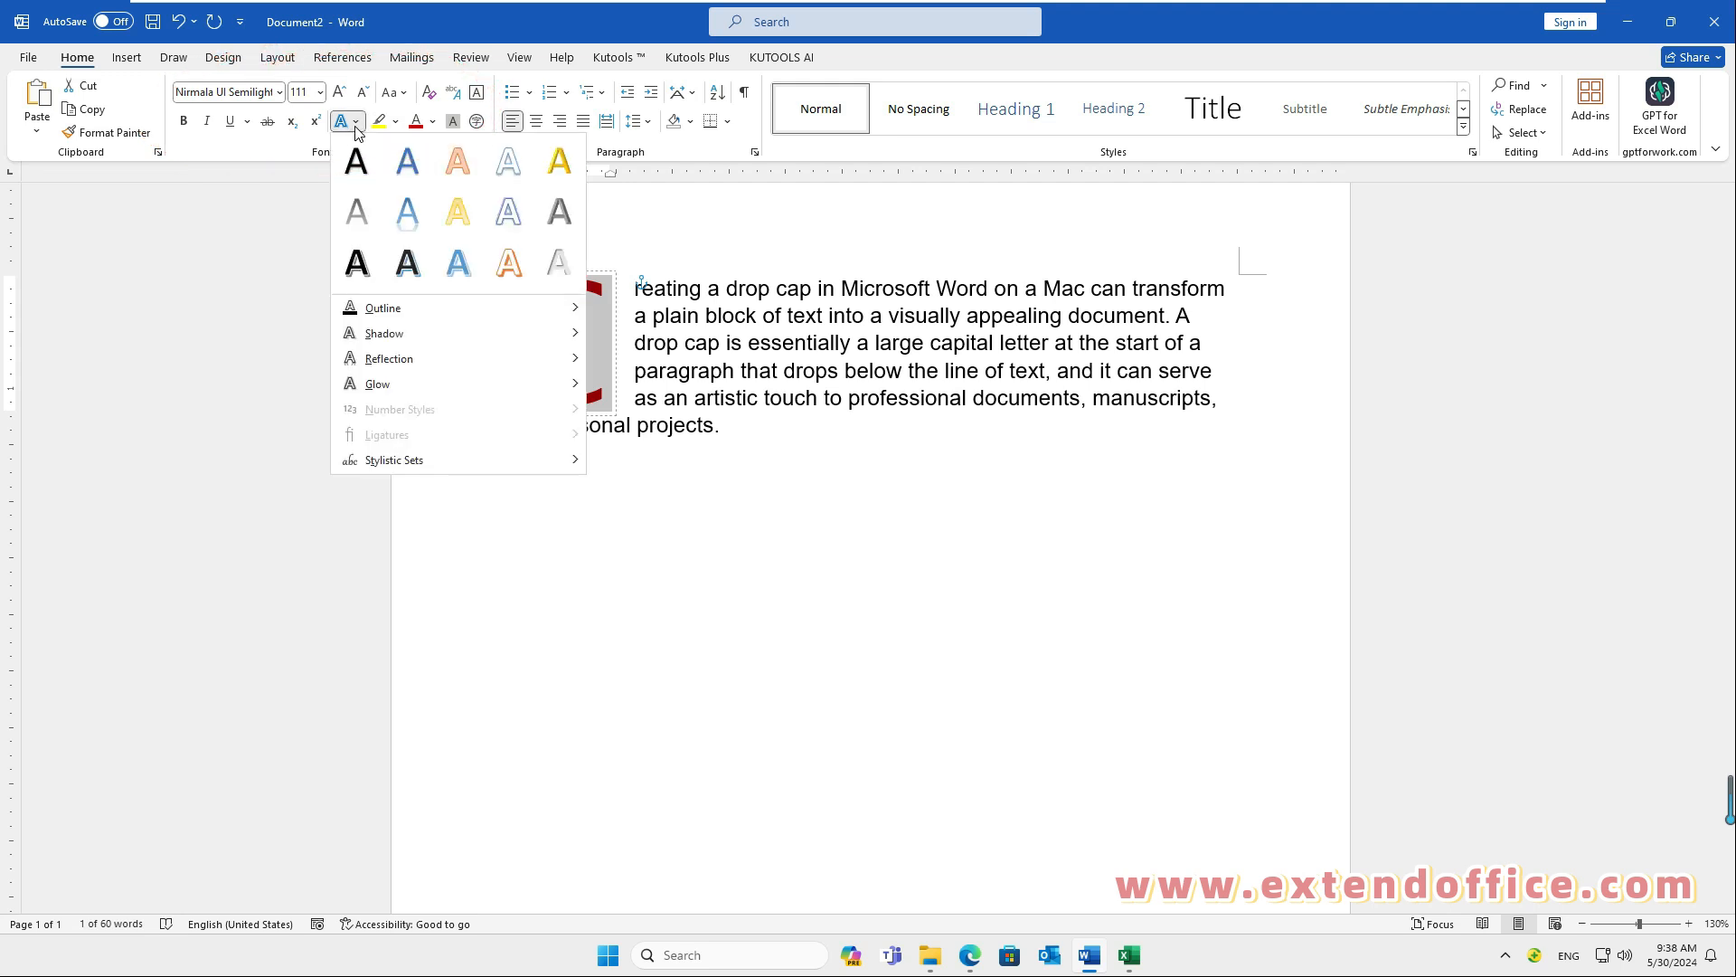
pyautogui.click(458, 262)
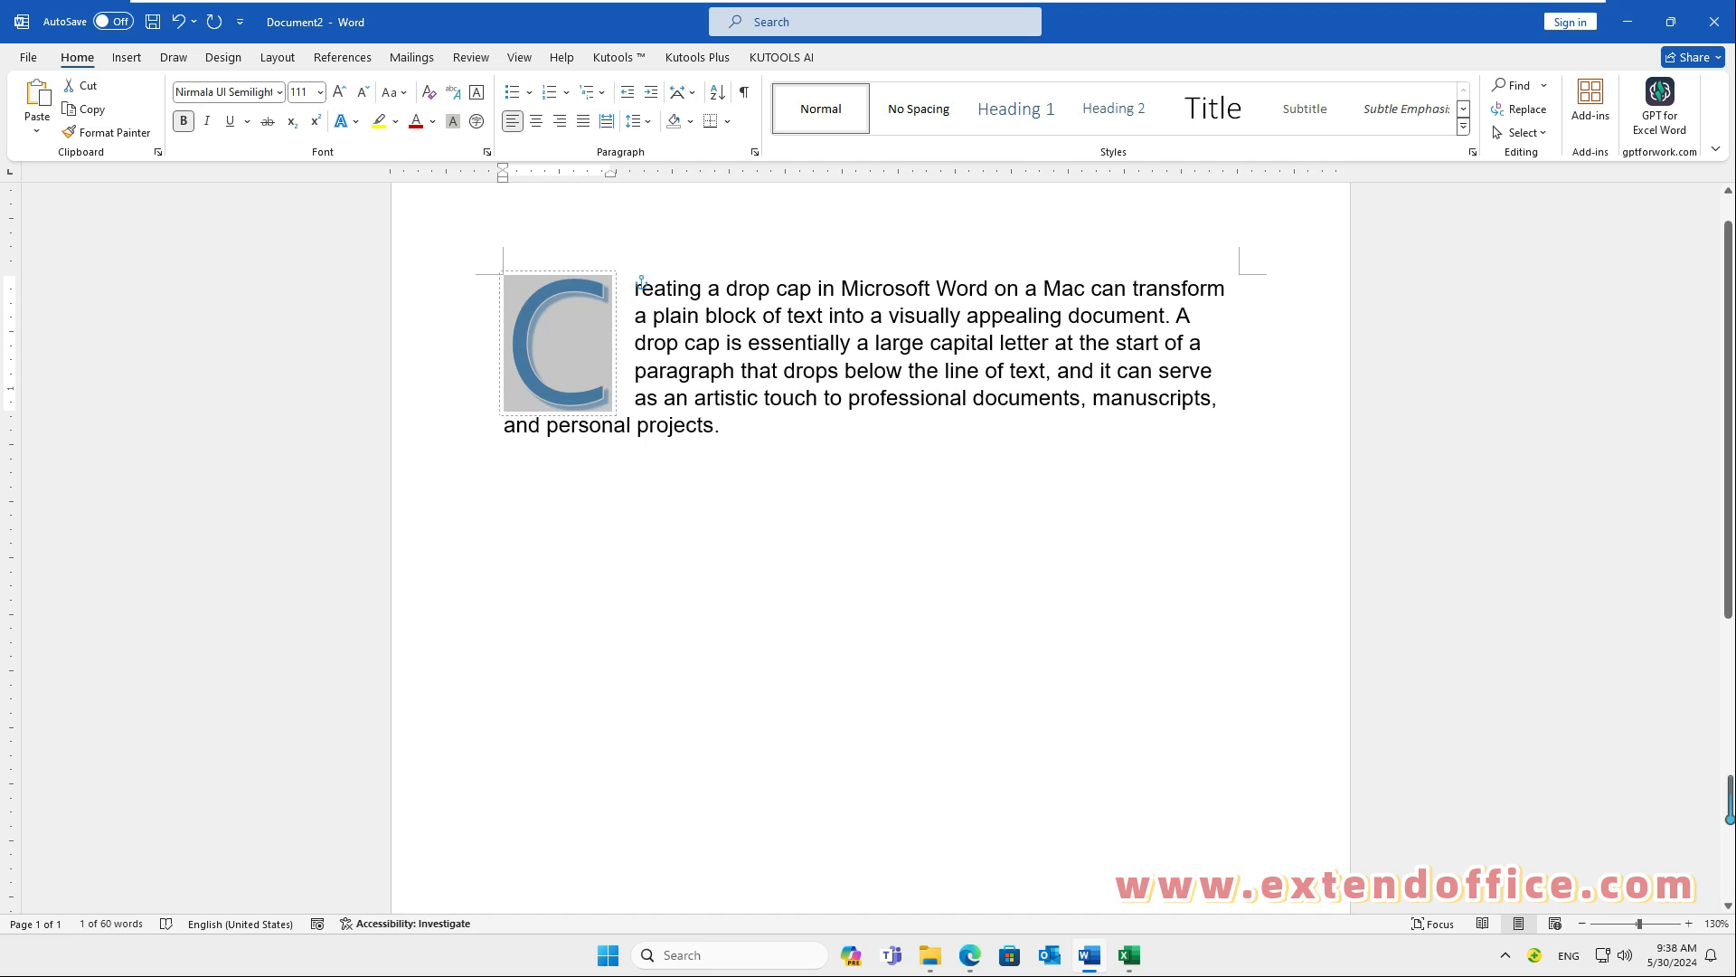
pyautogui.click(645, 444)
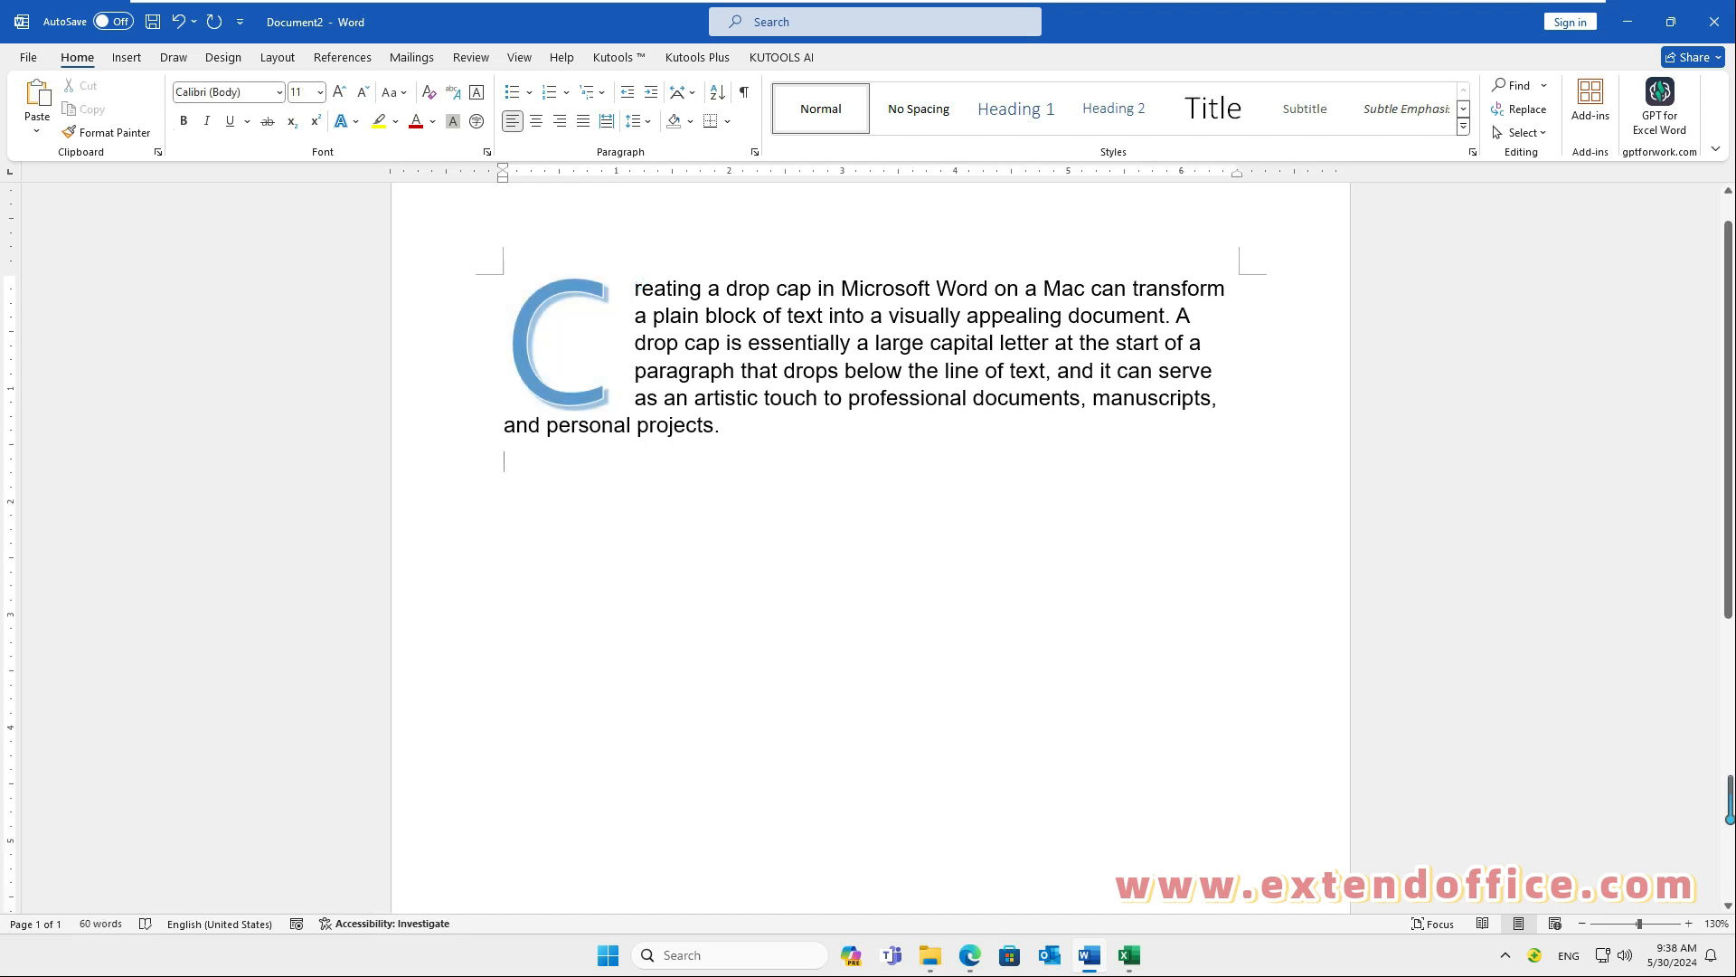
# Step: Remove the drop cap from the paragraph by setting it to None
pyautogui.click(535, 344)
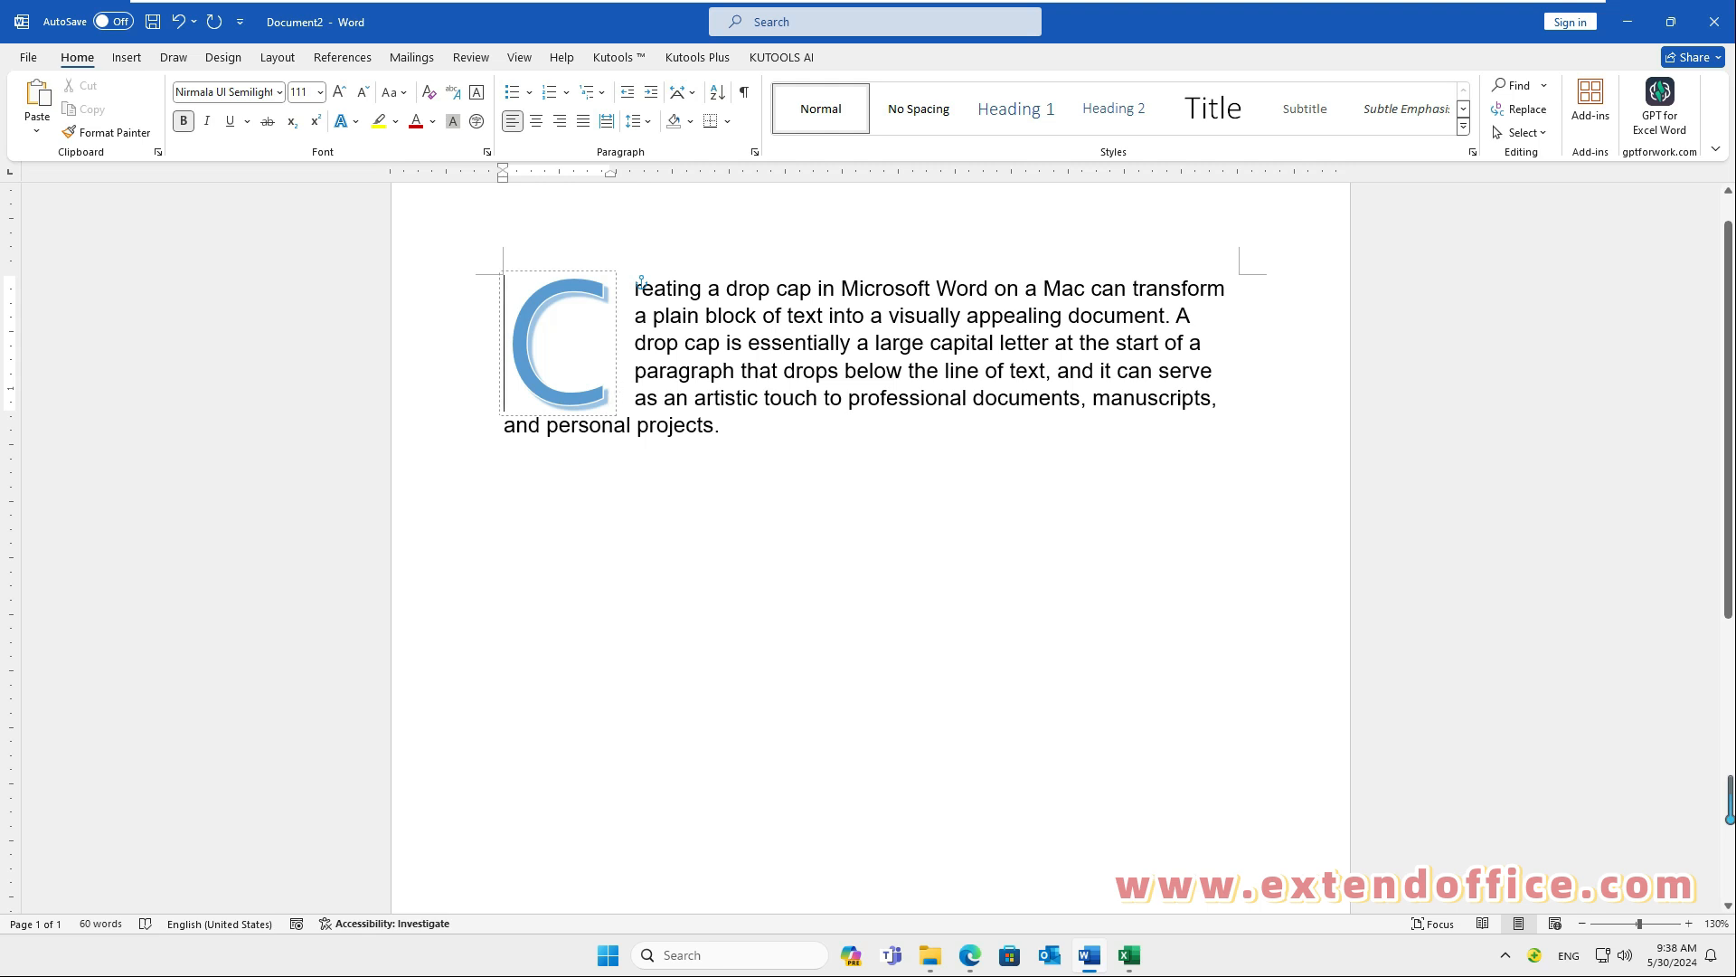
pyautogui.click(127, 58)
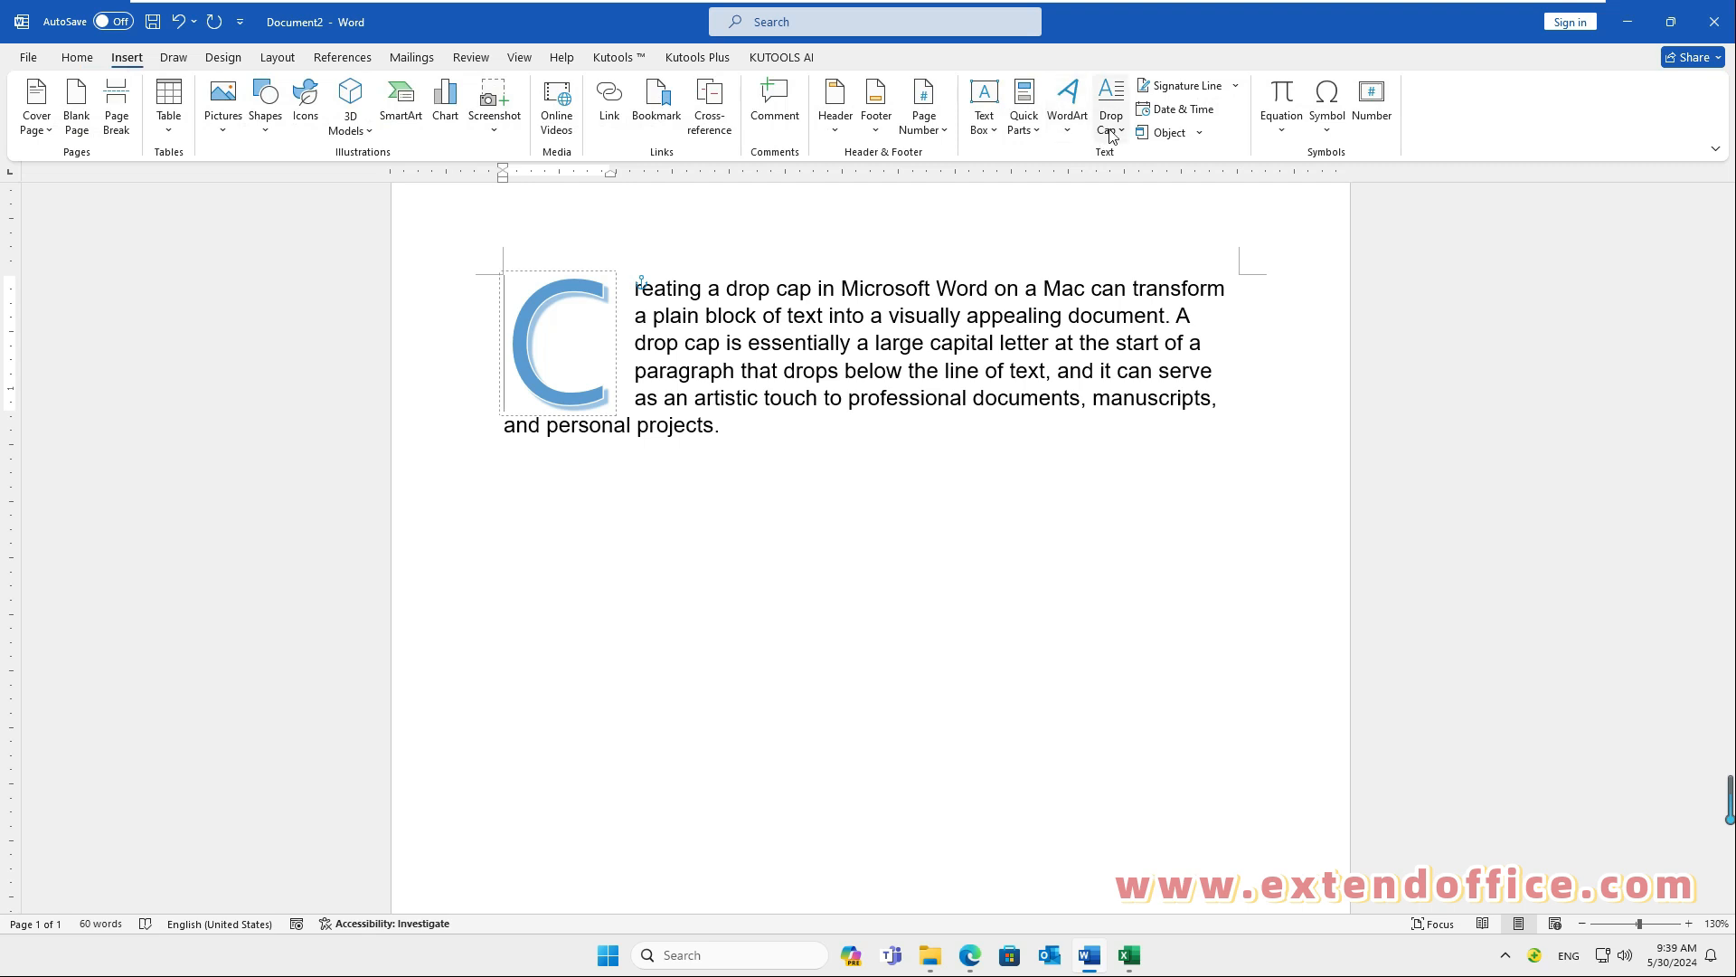
pyautogui.click(1112, 132)
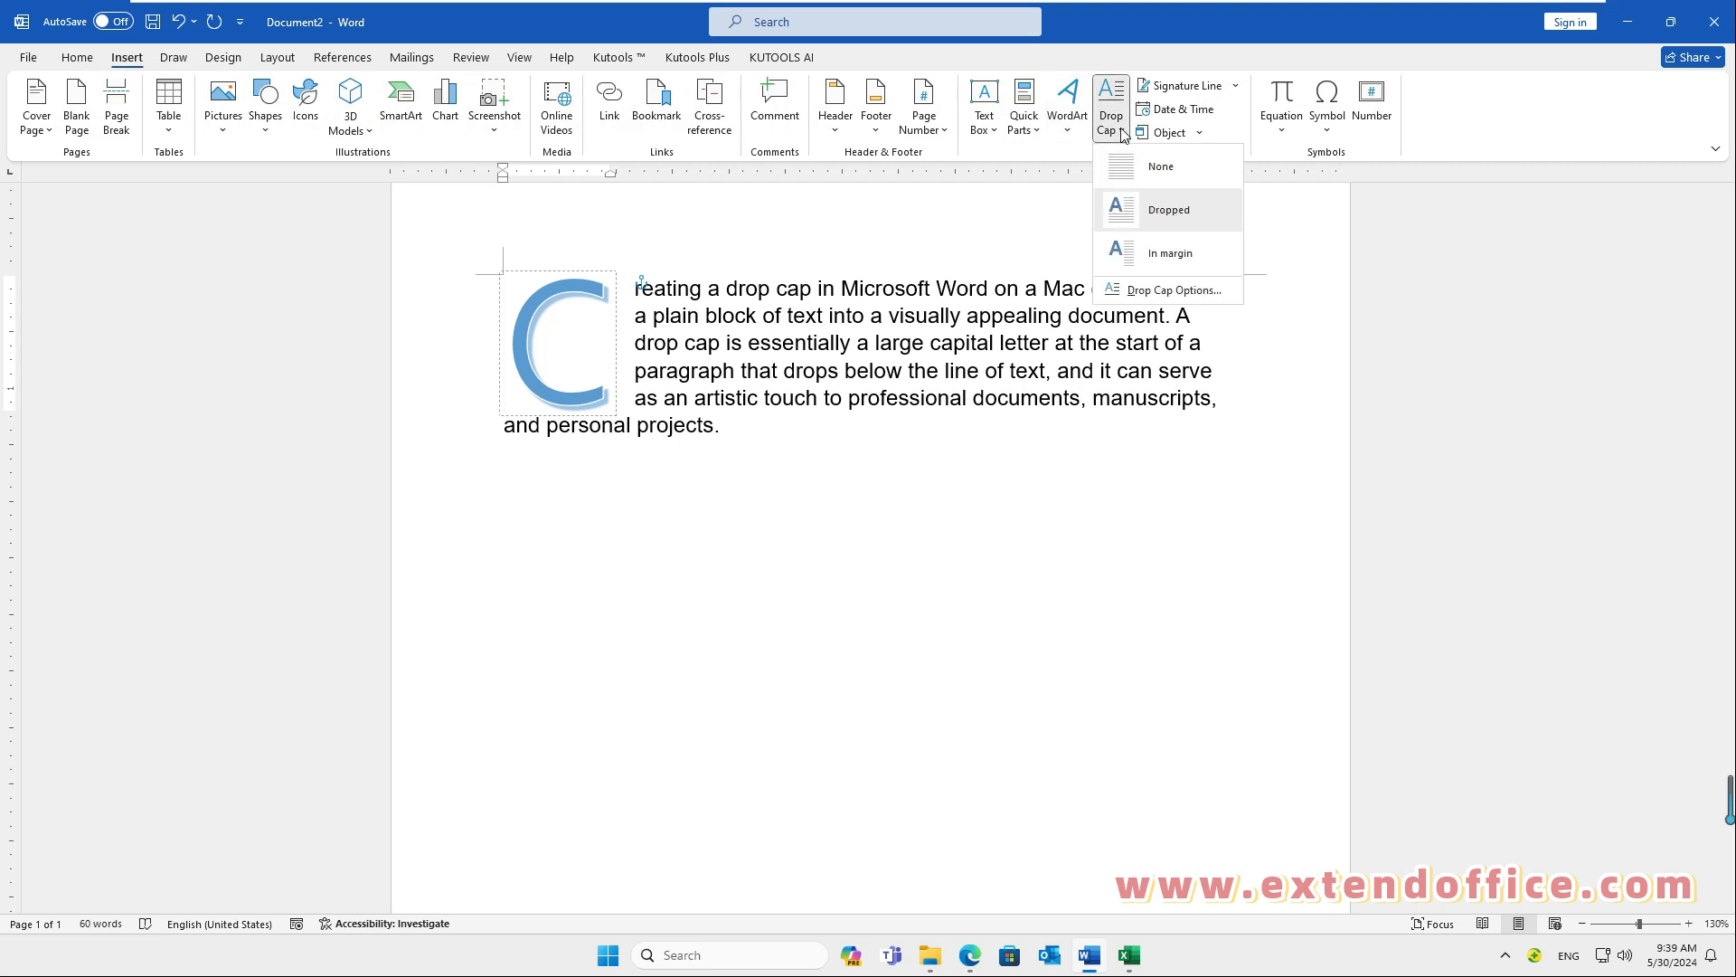
pyautogui.click(1170, 174)
pyautogui.click(1178, 178)
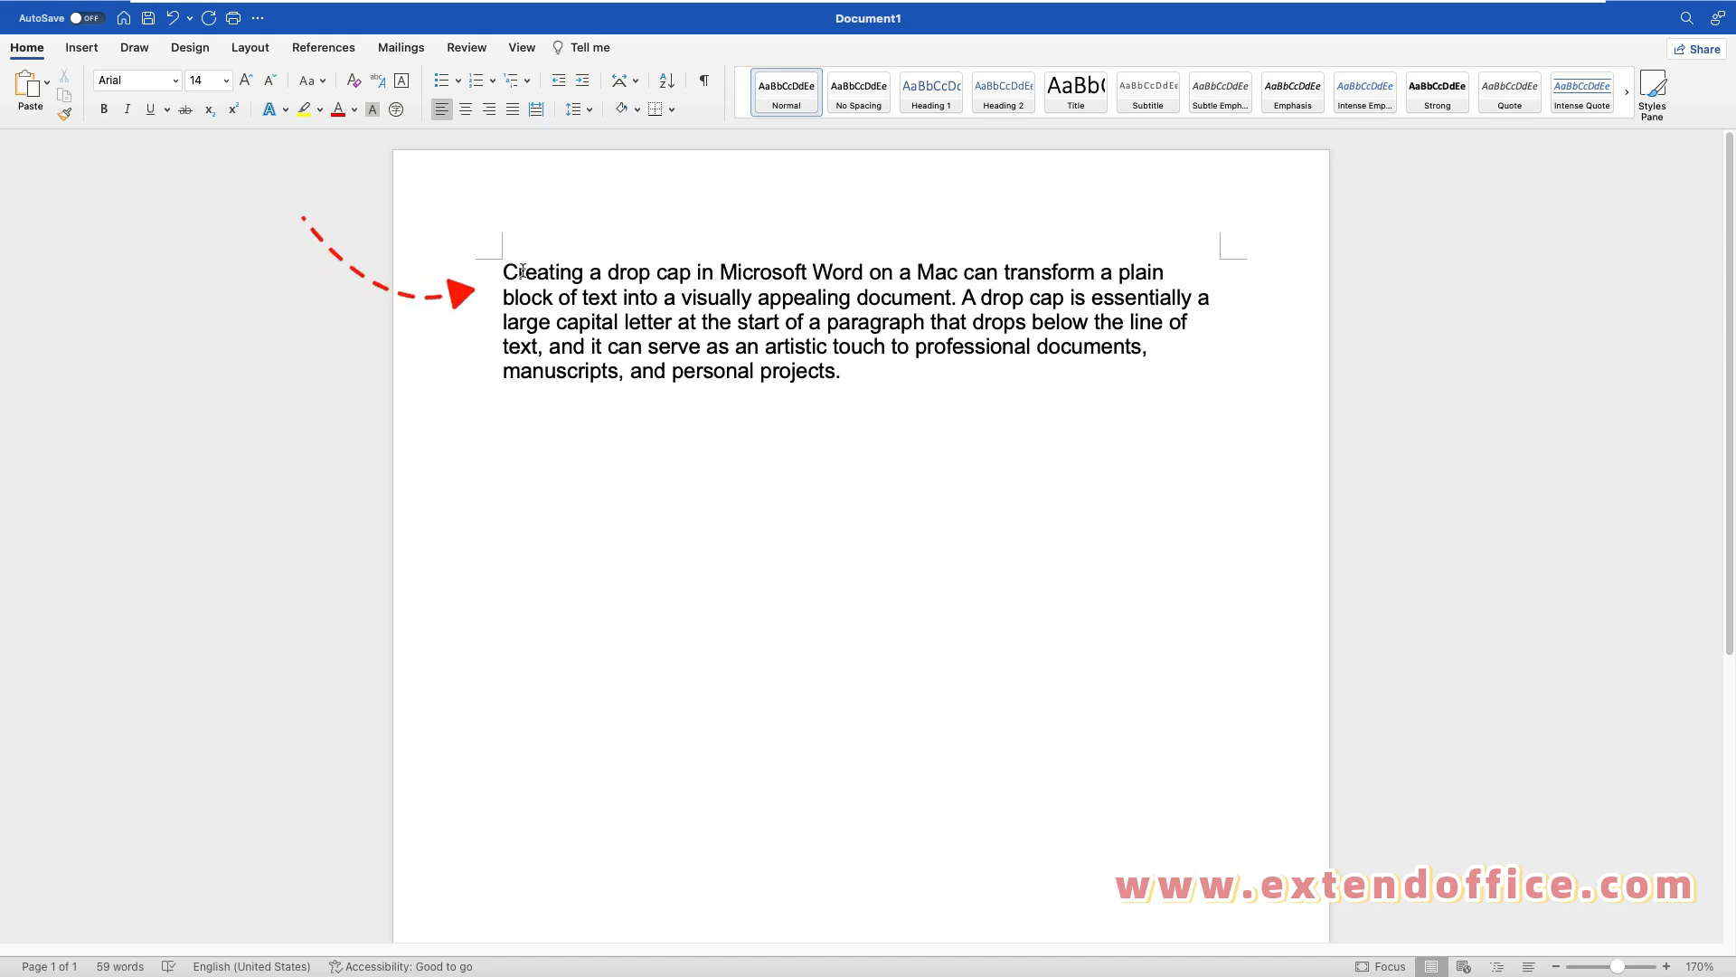
# Step: Add an In margin drop cap to the Document1 paragraph with Arial font, 5 lines to drop and 0.2" distance from text
pyautogui.click(523, 51)
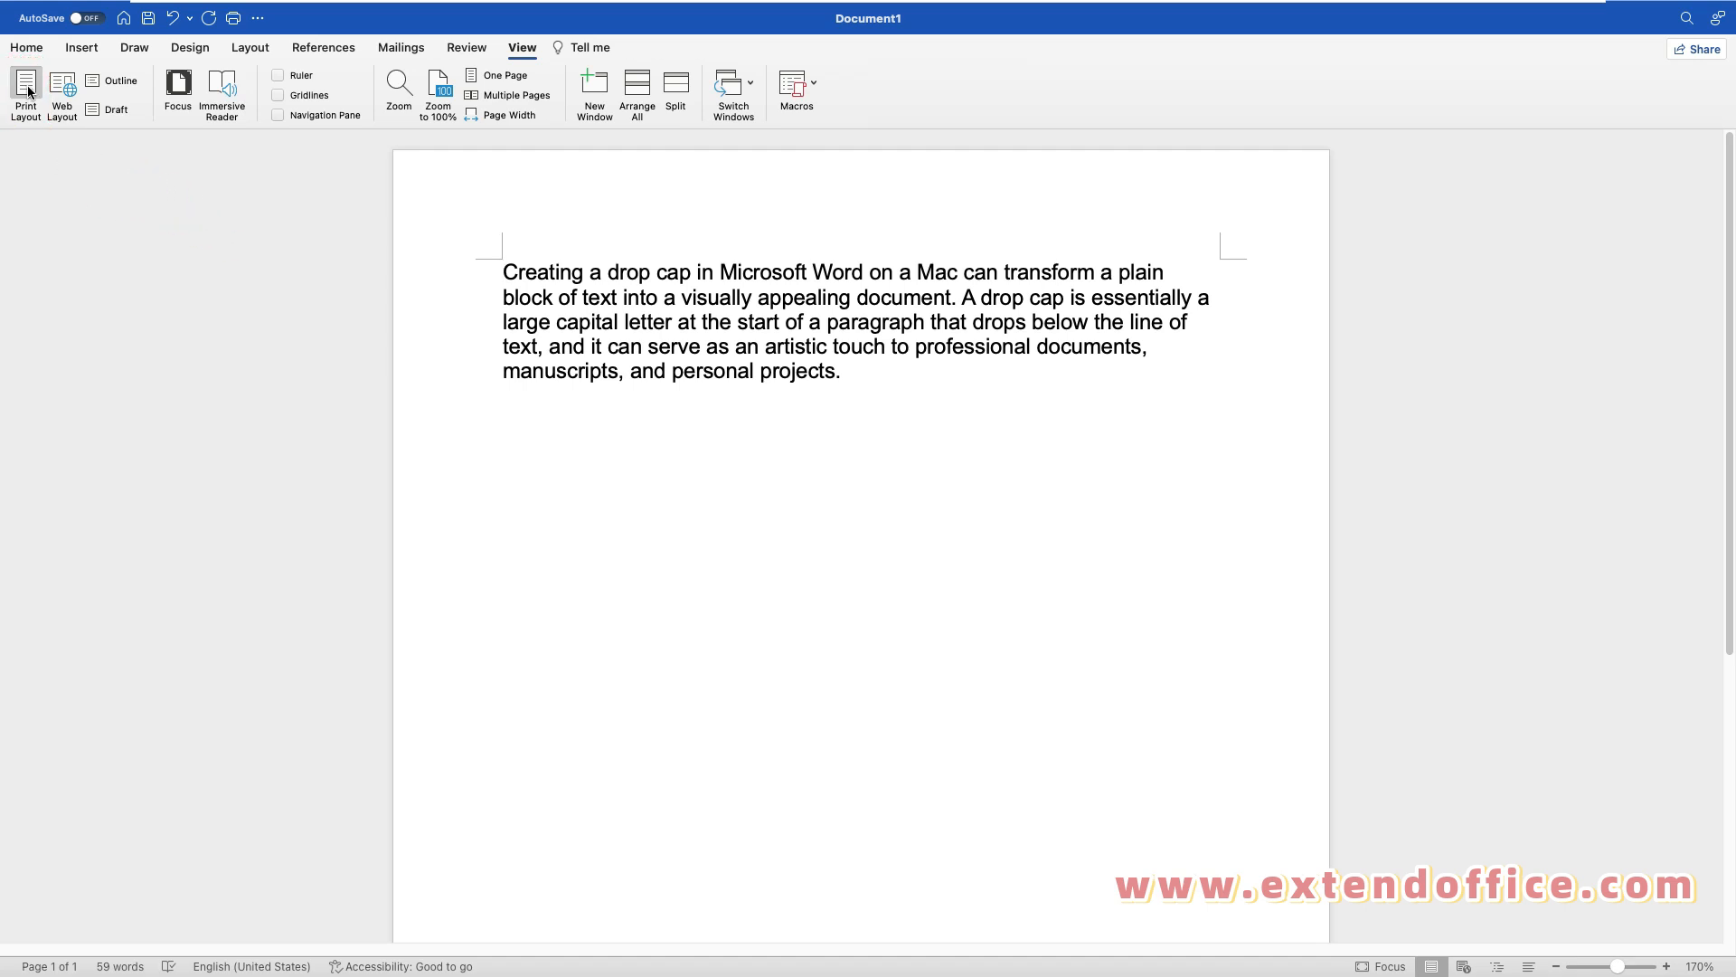
pyautogui.moveTo(95, 7)
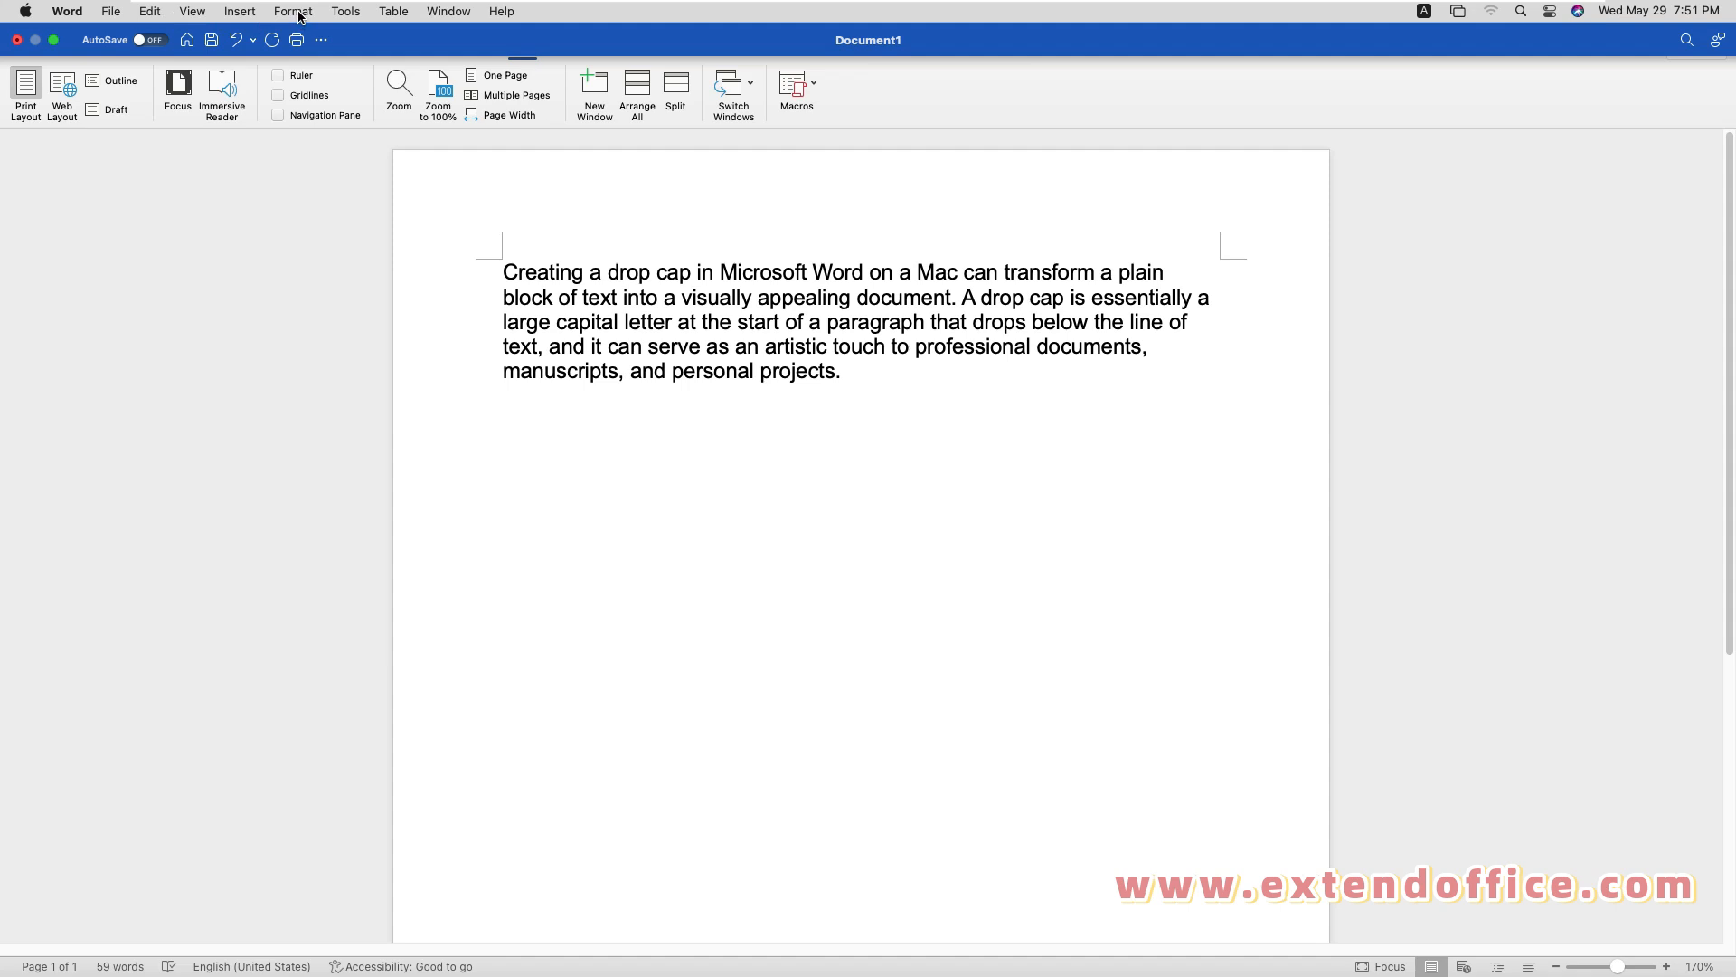
pyautogui.click(295, 11)
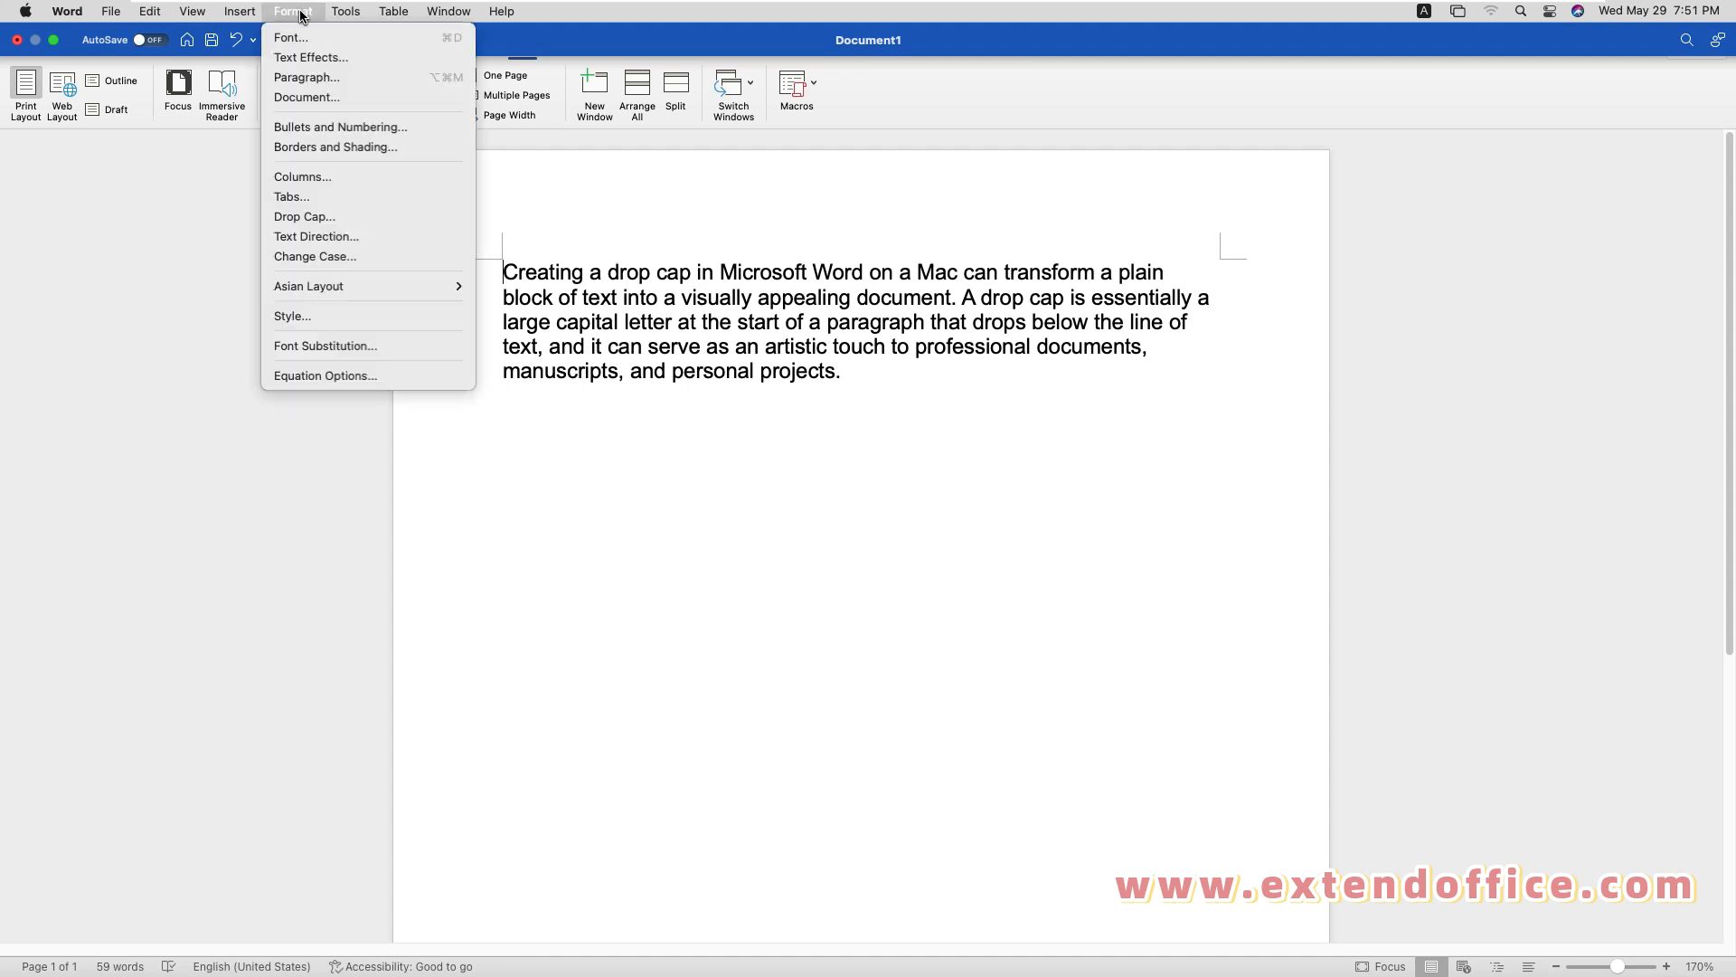
pyautogui.click(380, 227)
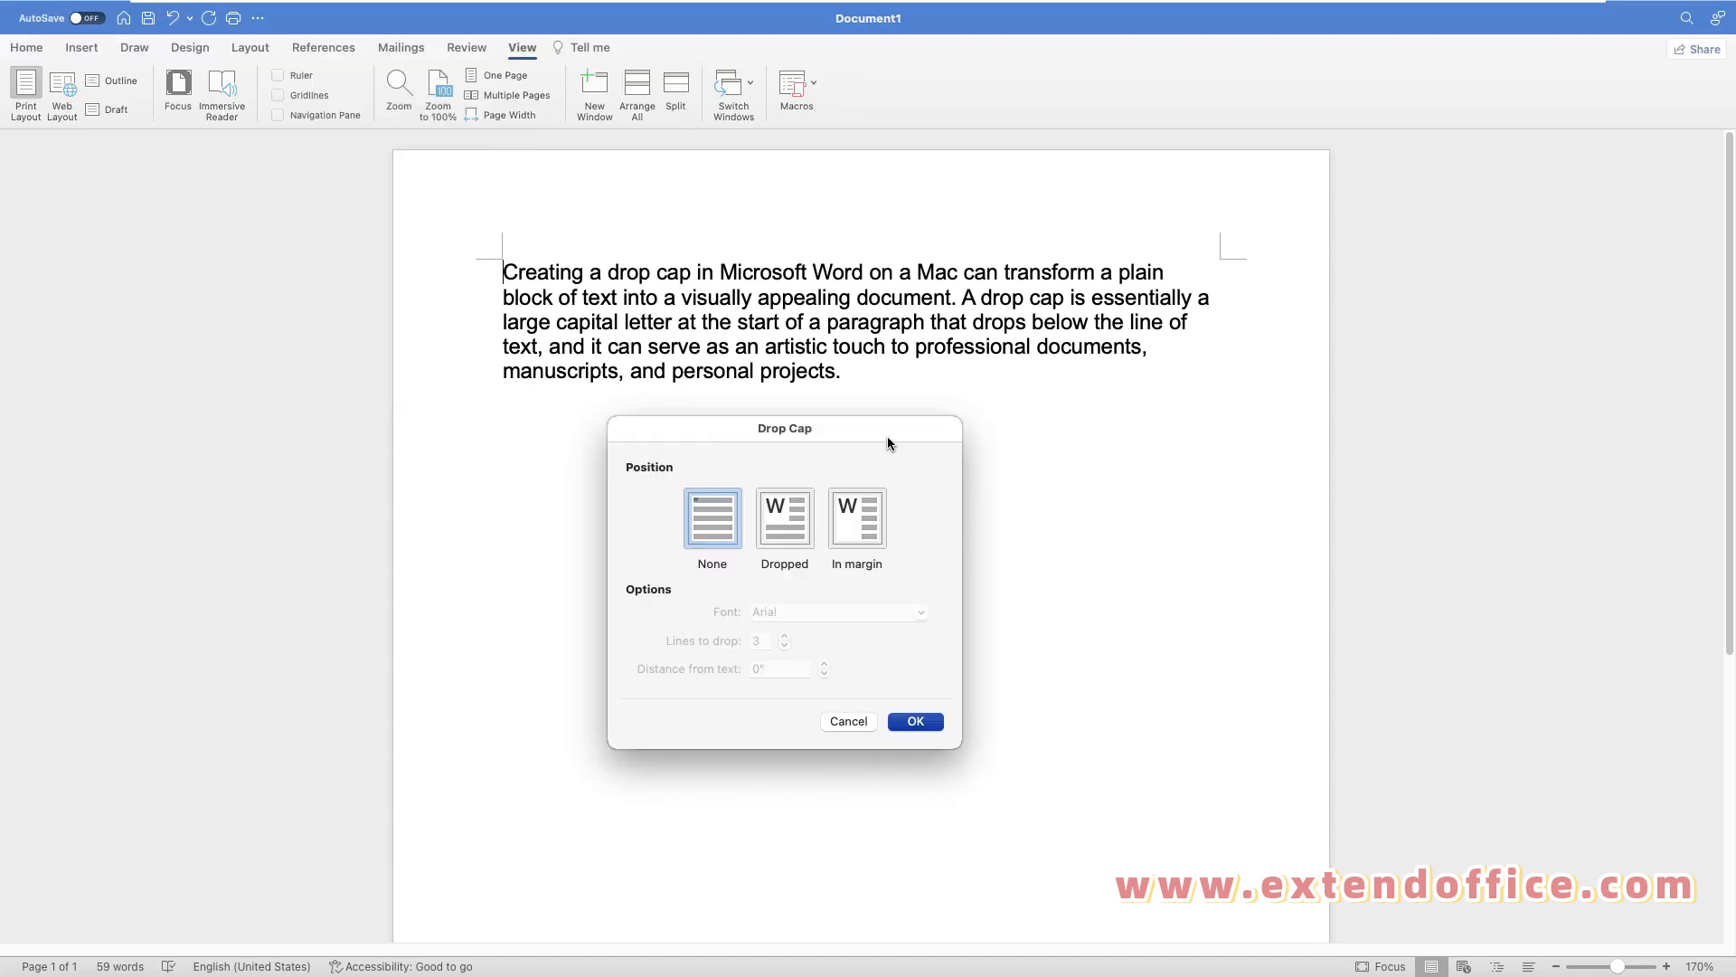
pyautogui.click(783, 538)
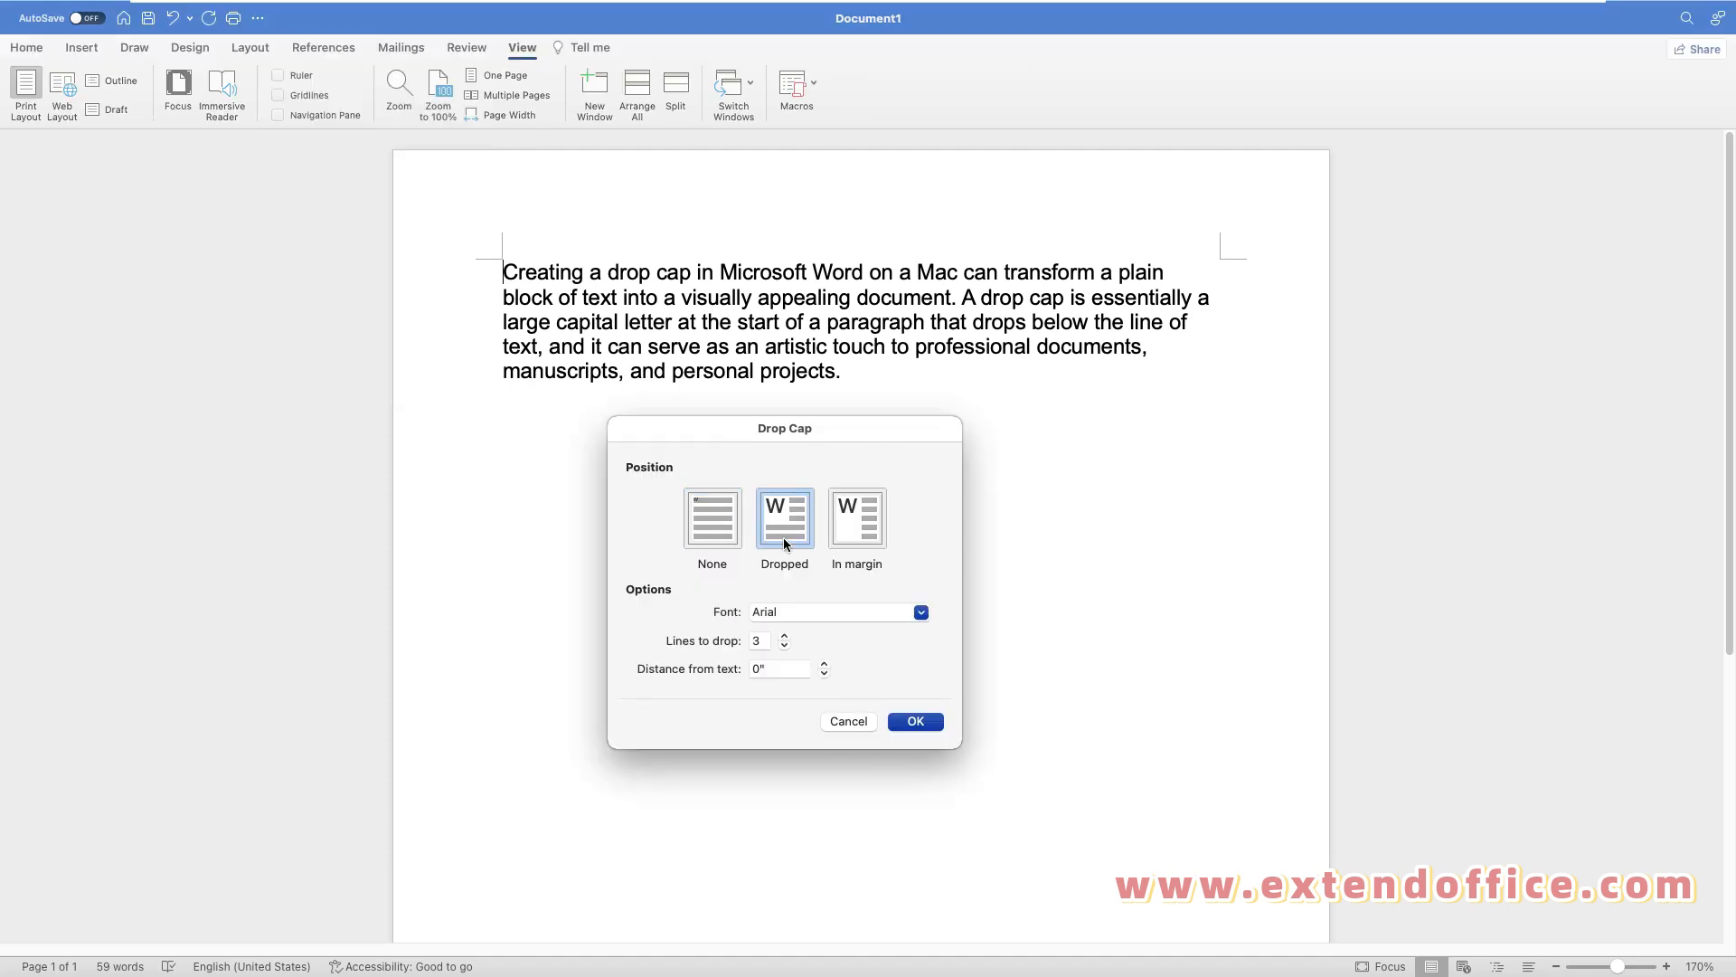
pyautogui.click(859, 540)
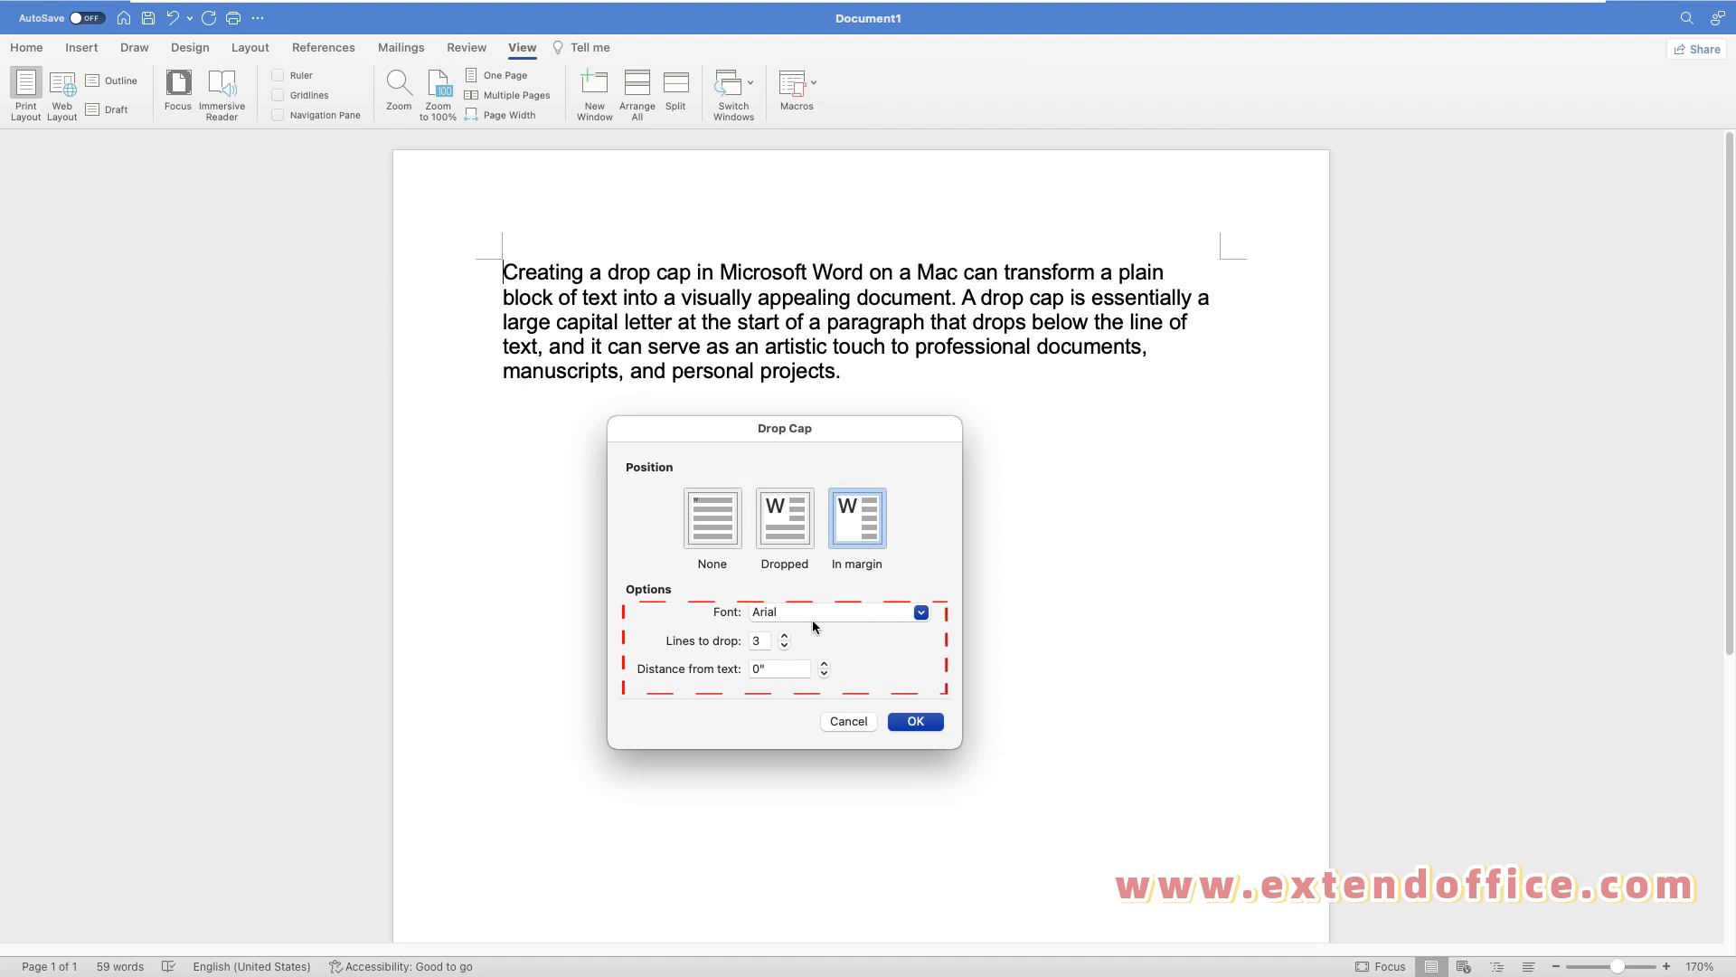
pyautogui.click(784, 635)
pyautogui.click(783, 635)
pyautogui.click(824, 664)
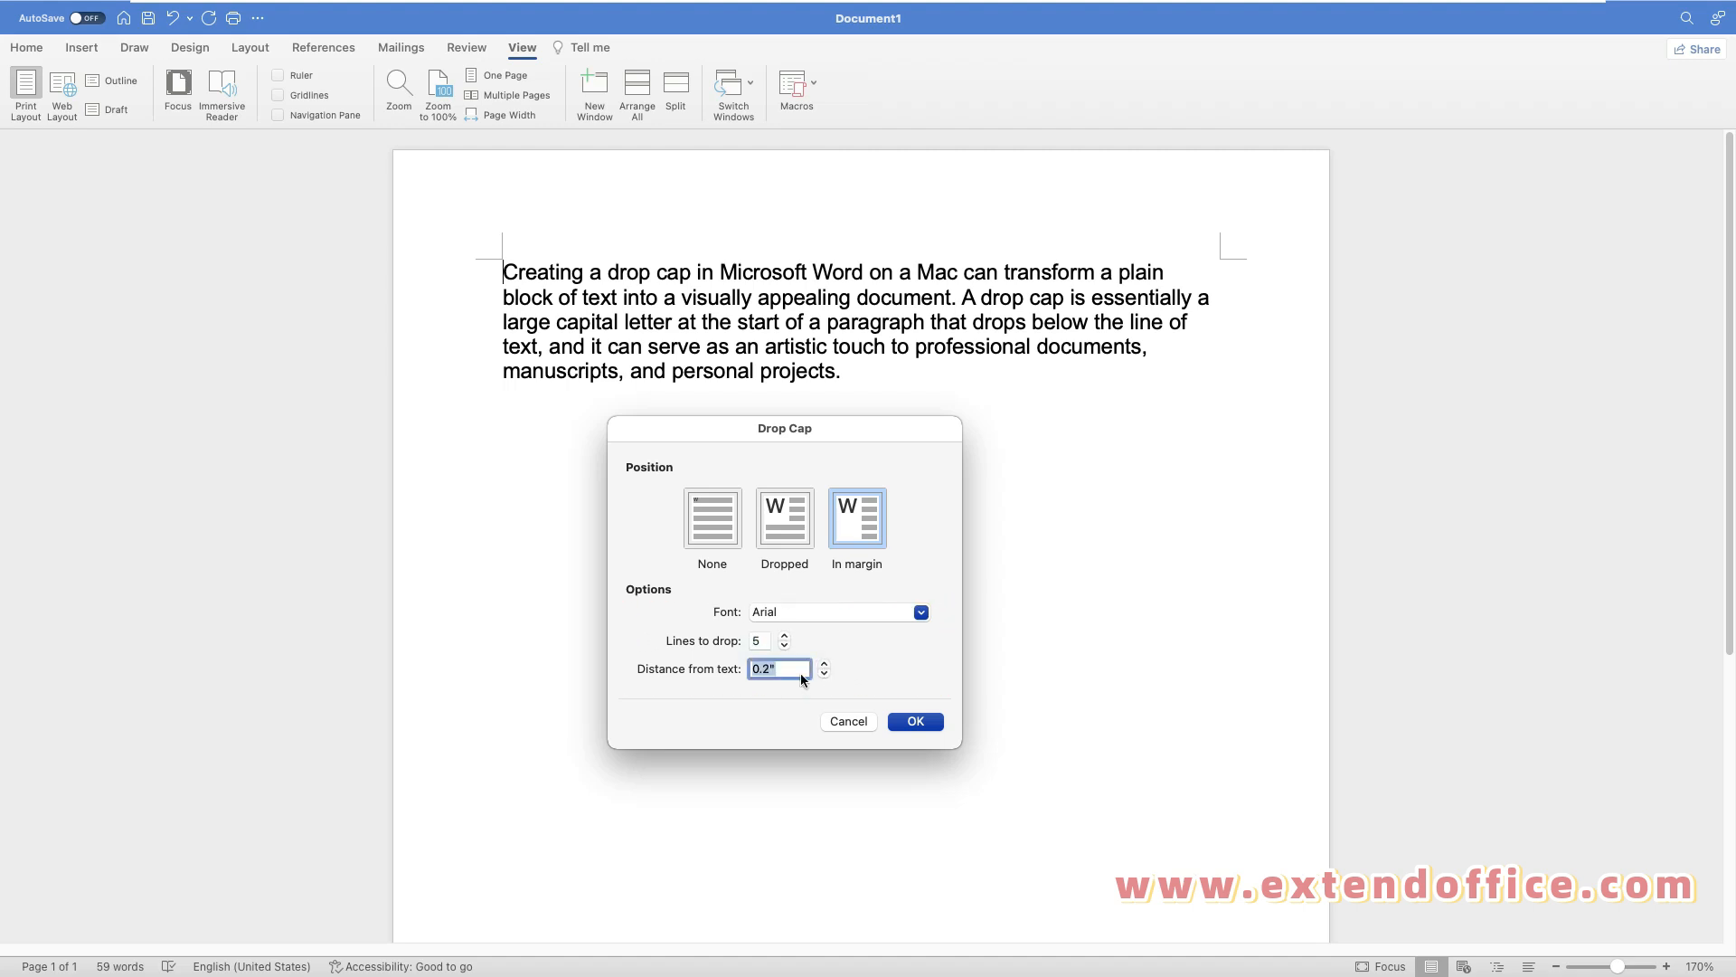
pyautogui.click(916, 721)
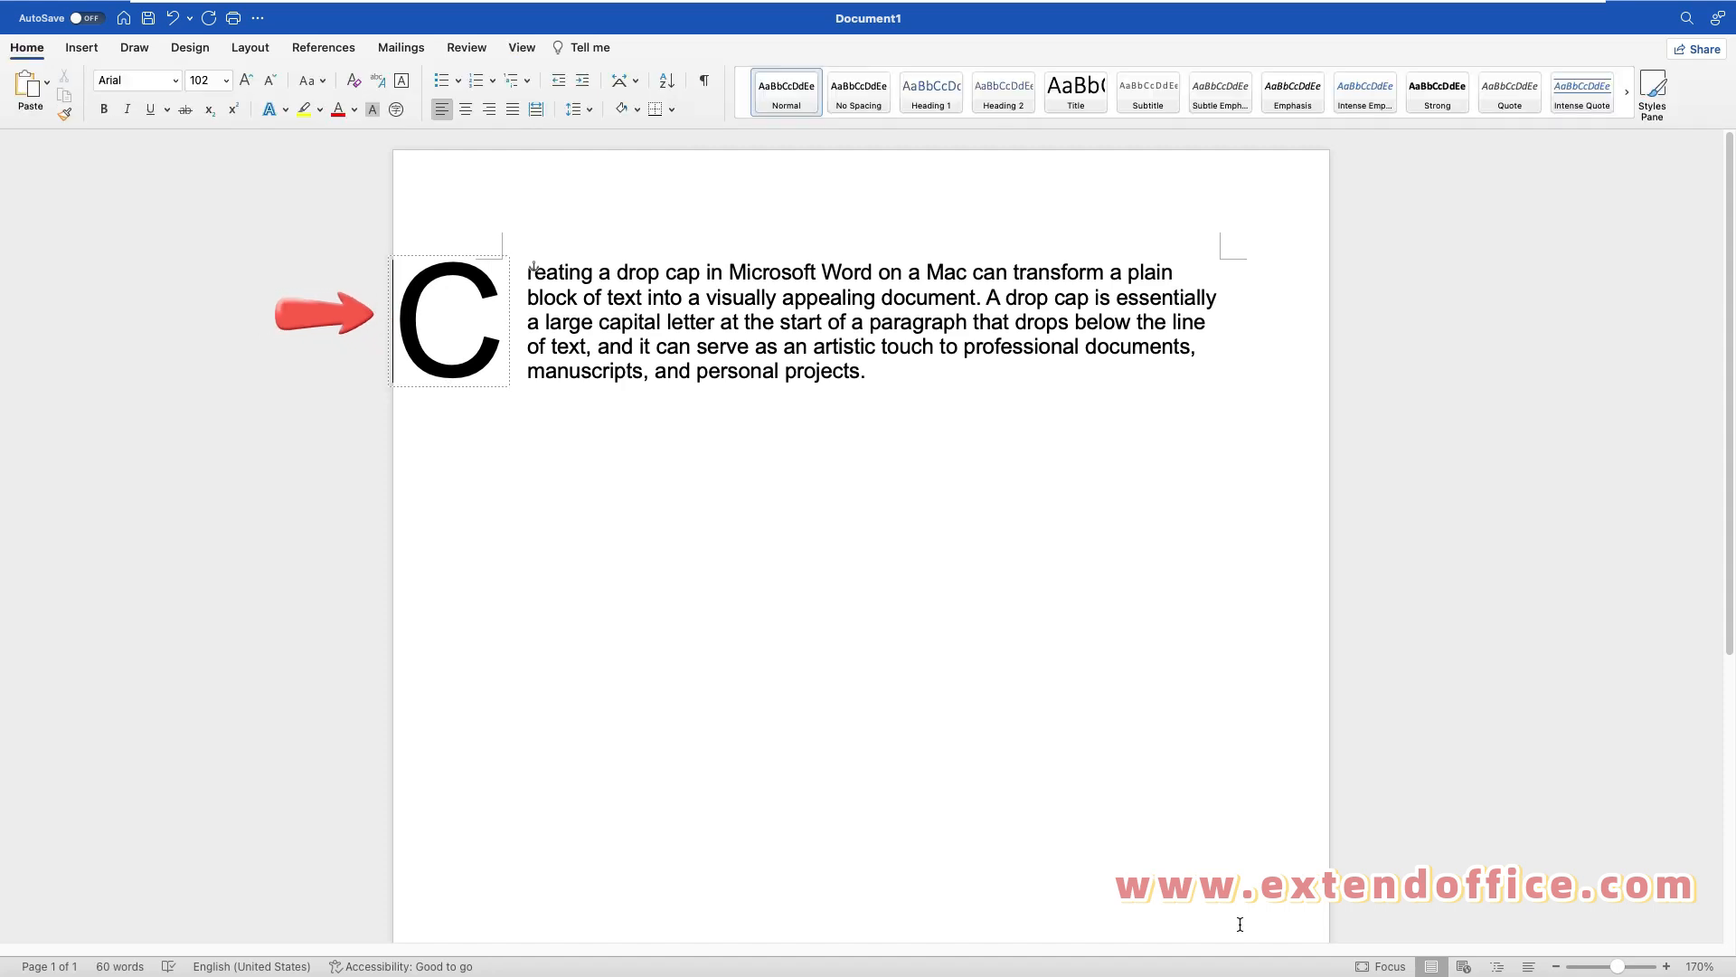
# Step: Set the Document1 drop cap's position to None to restore the regular first letter
pyautogui.moveTo(73, 14)
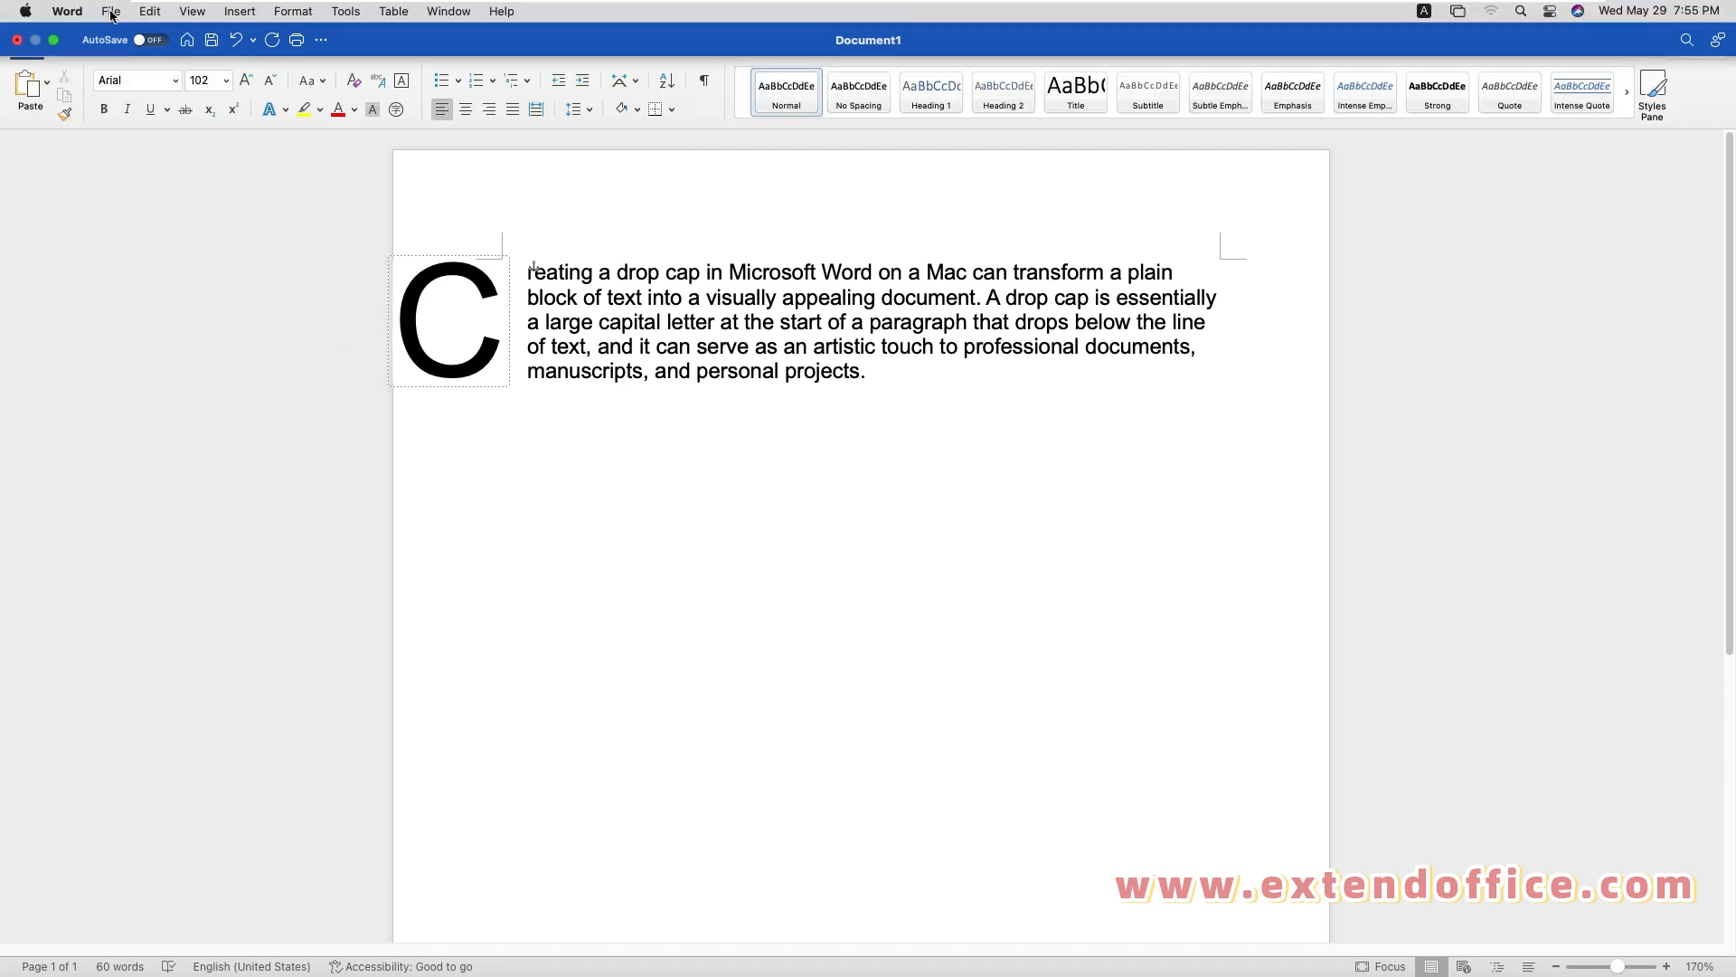
pyautogui.click(297, 12)
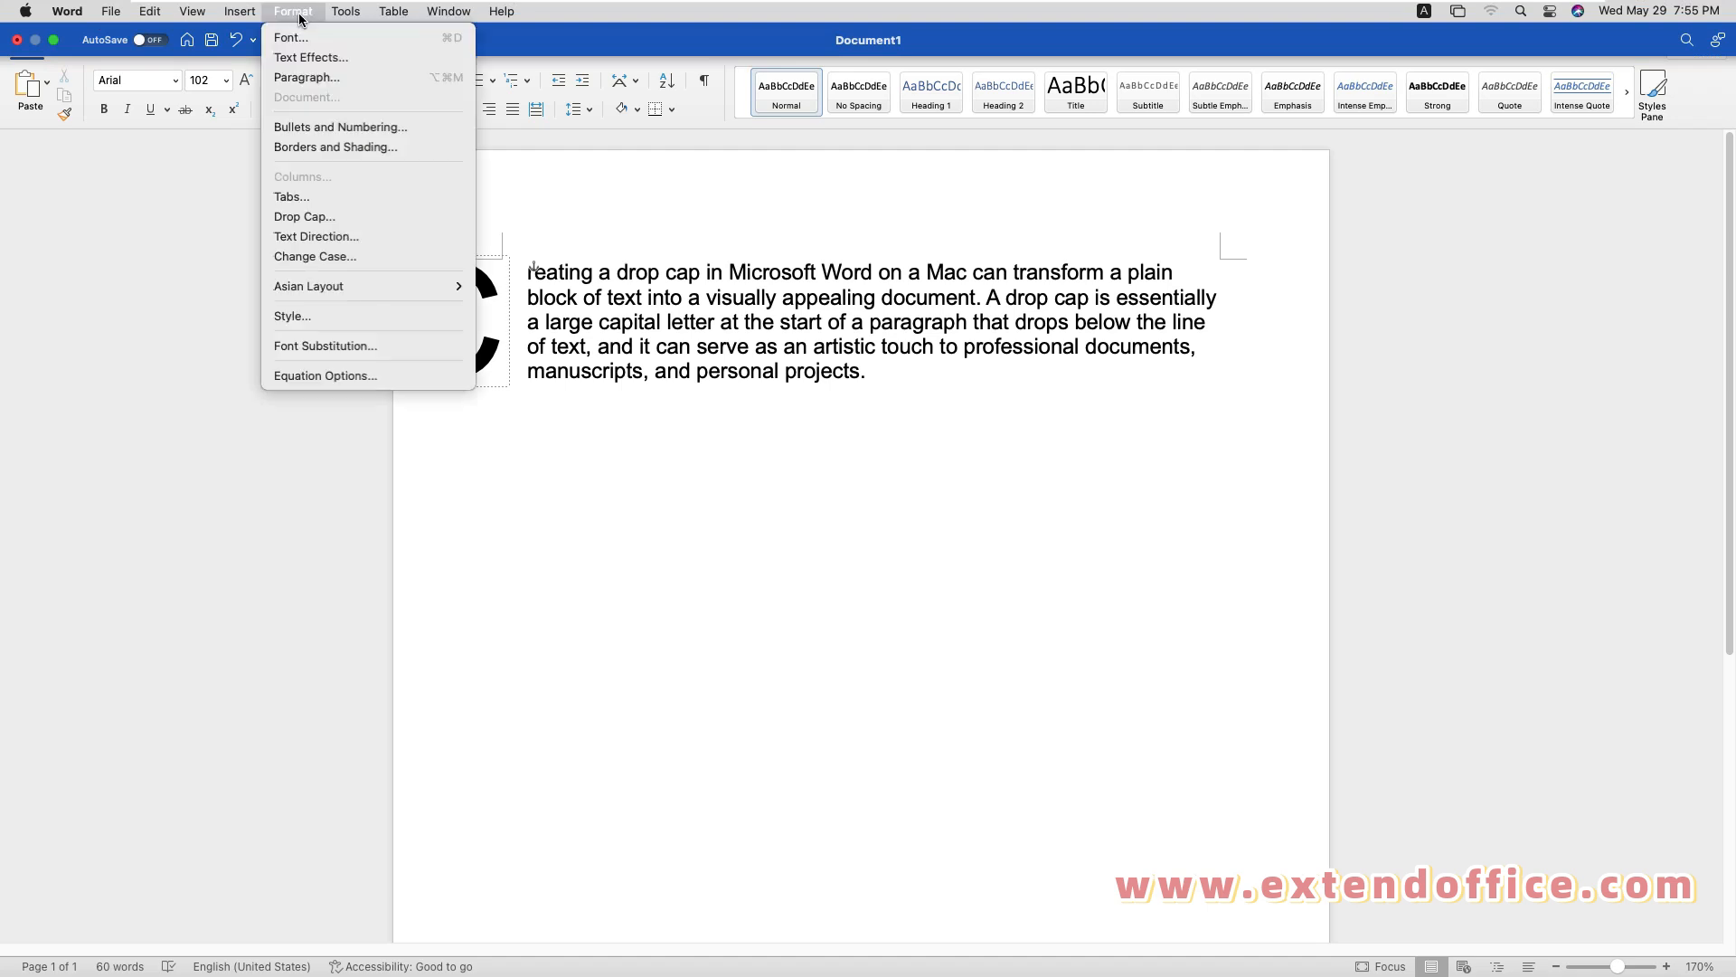
pyautogui.click(311, 216)
pyautogui.click(740, 512)
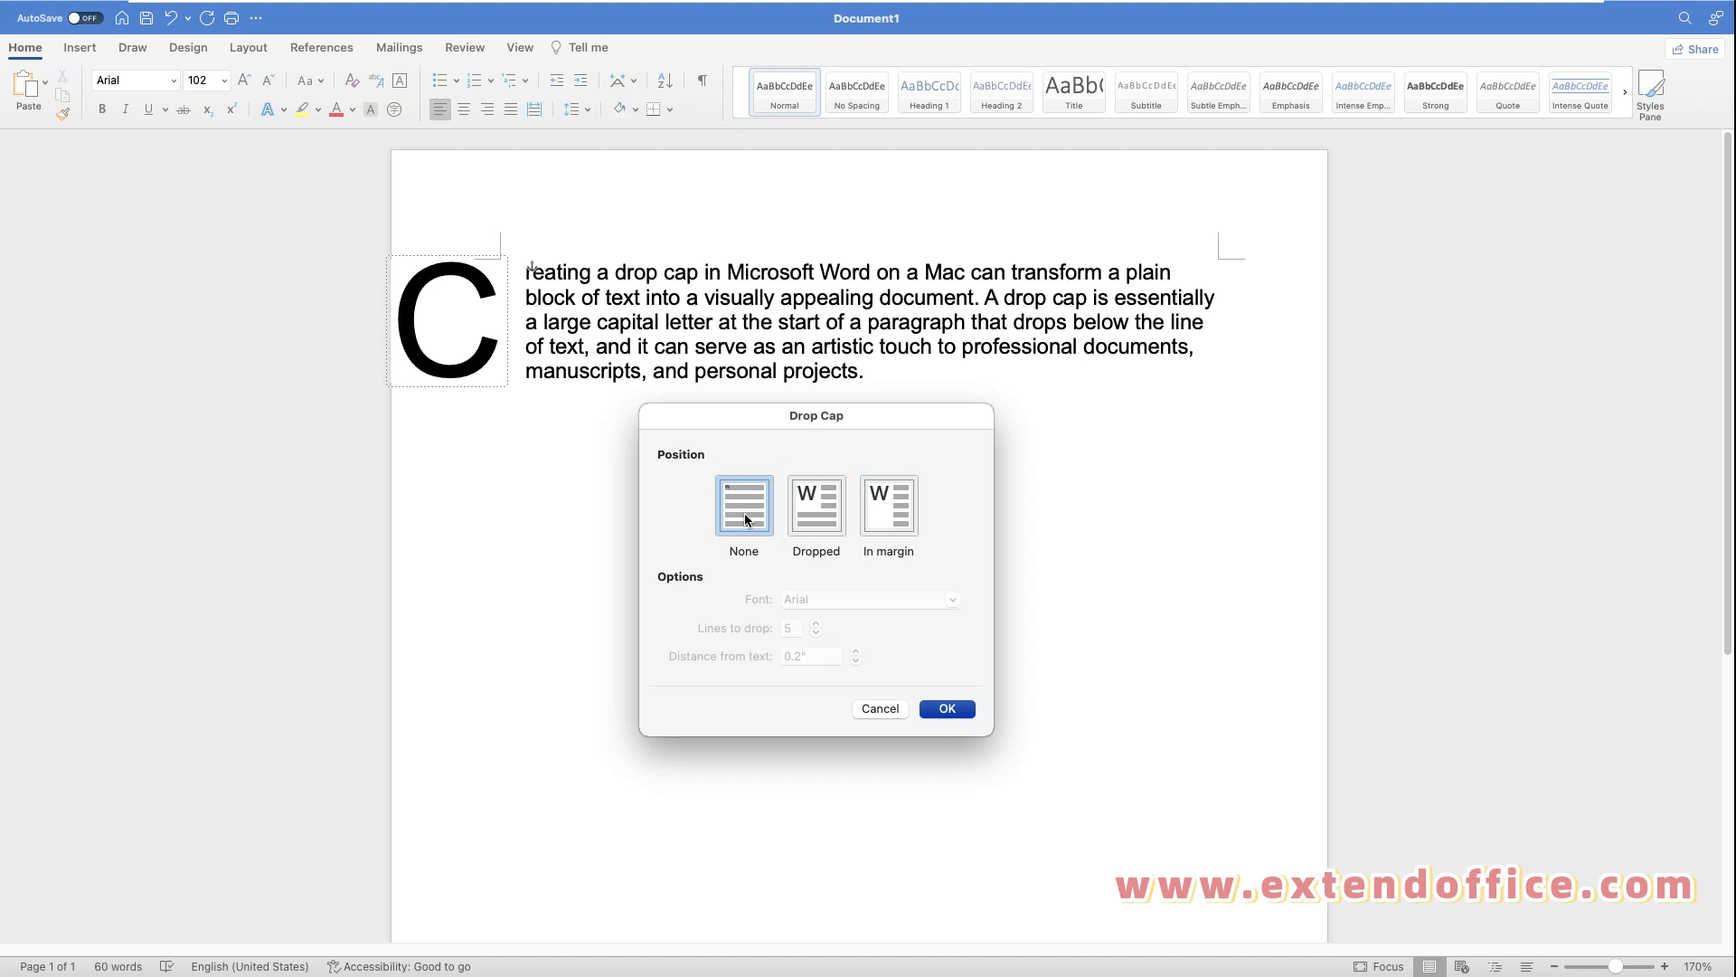
pyautogui.click(945, 709)
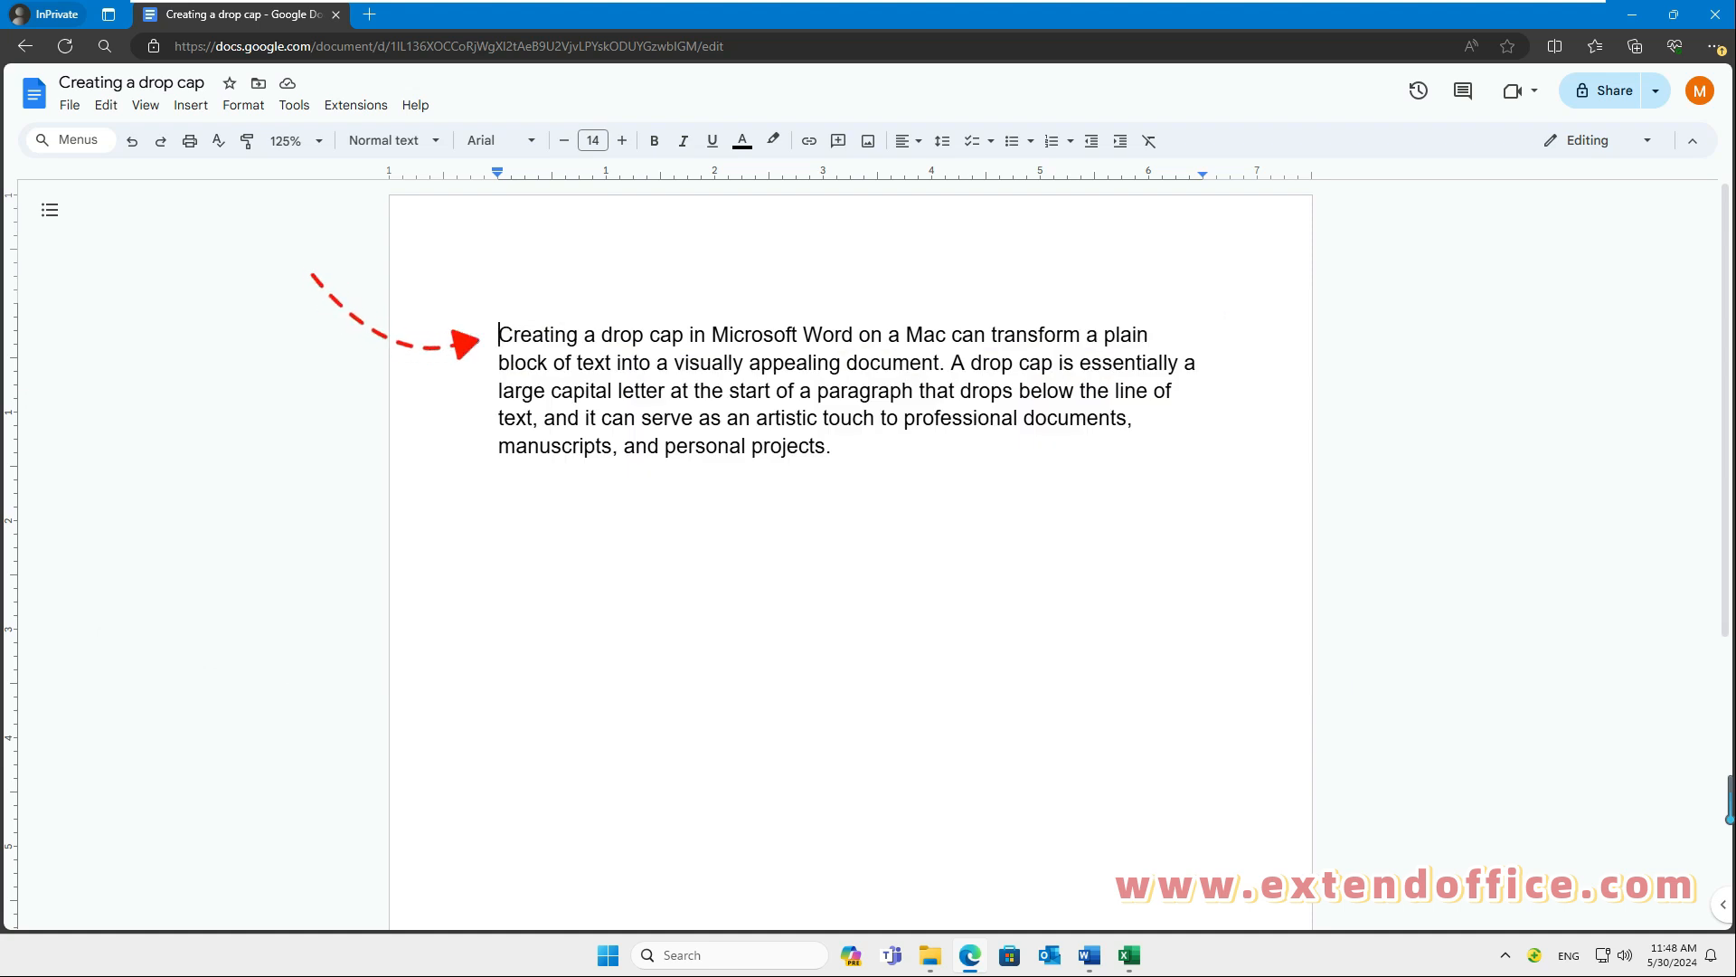
# Step: Create word art of the capital letter C in a new drawing for the start of the paragraph
pyautogui.click(190, 109)
pyautogui.moveTo(236, 193)
pyautogui.click(488, 202)
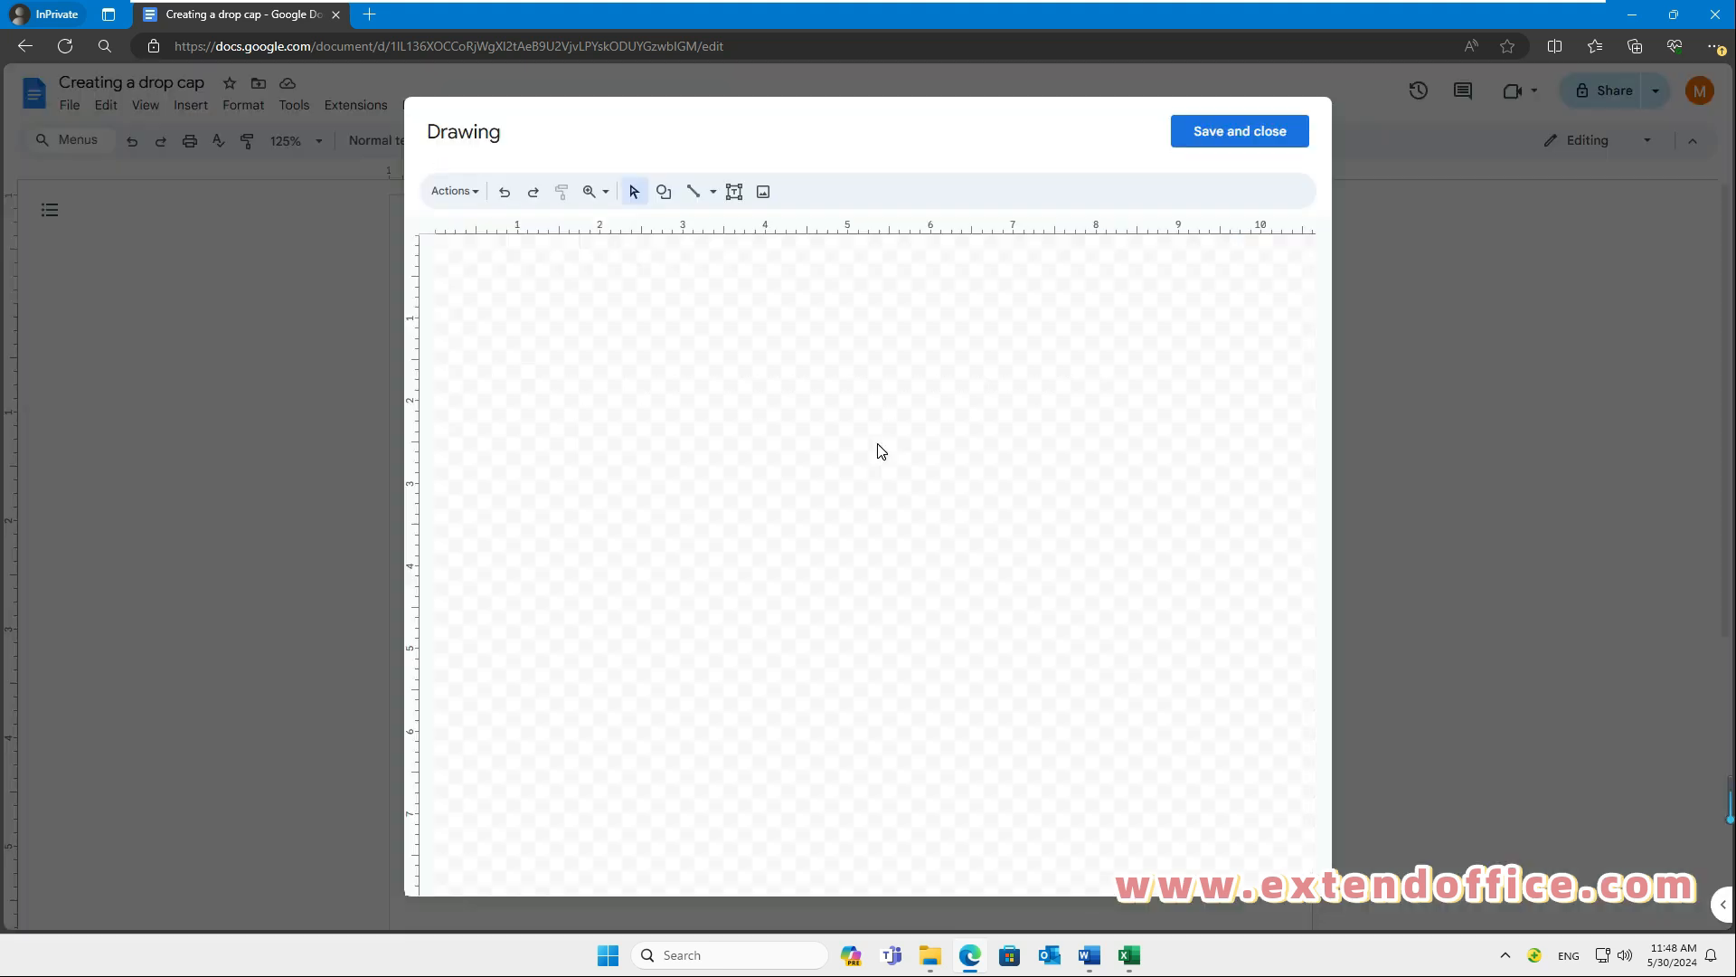
pyautogui.click(467, 199)
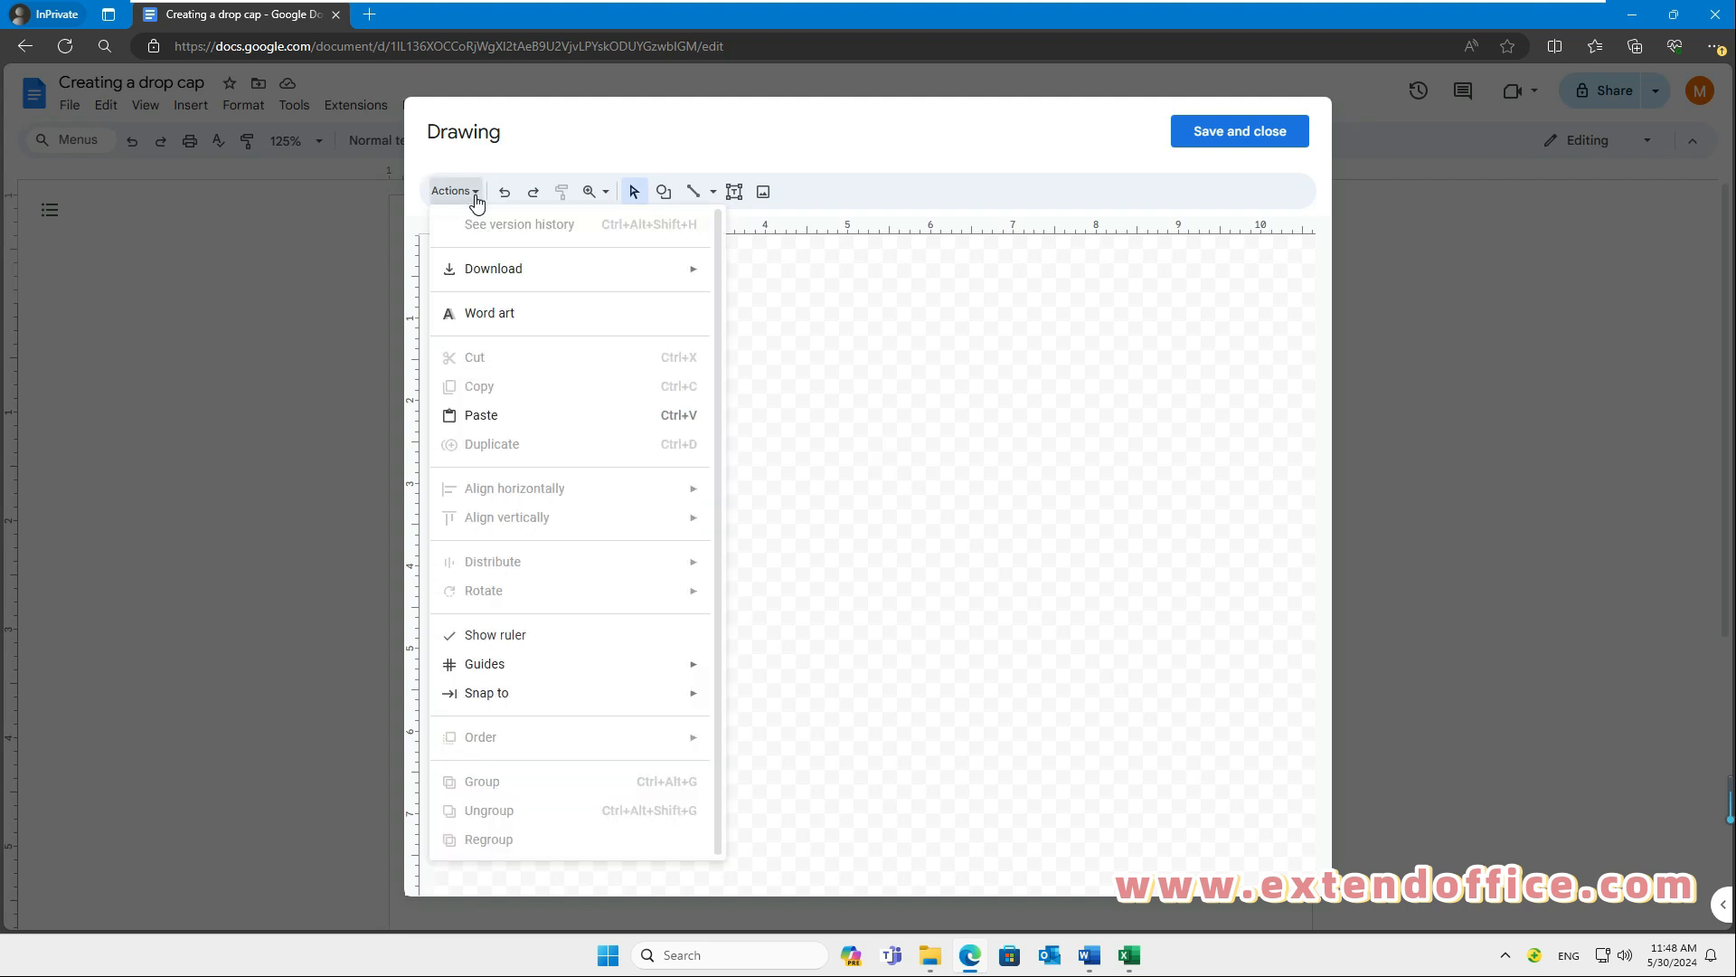
pyautogui.click(512, 320)
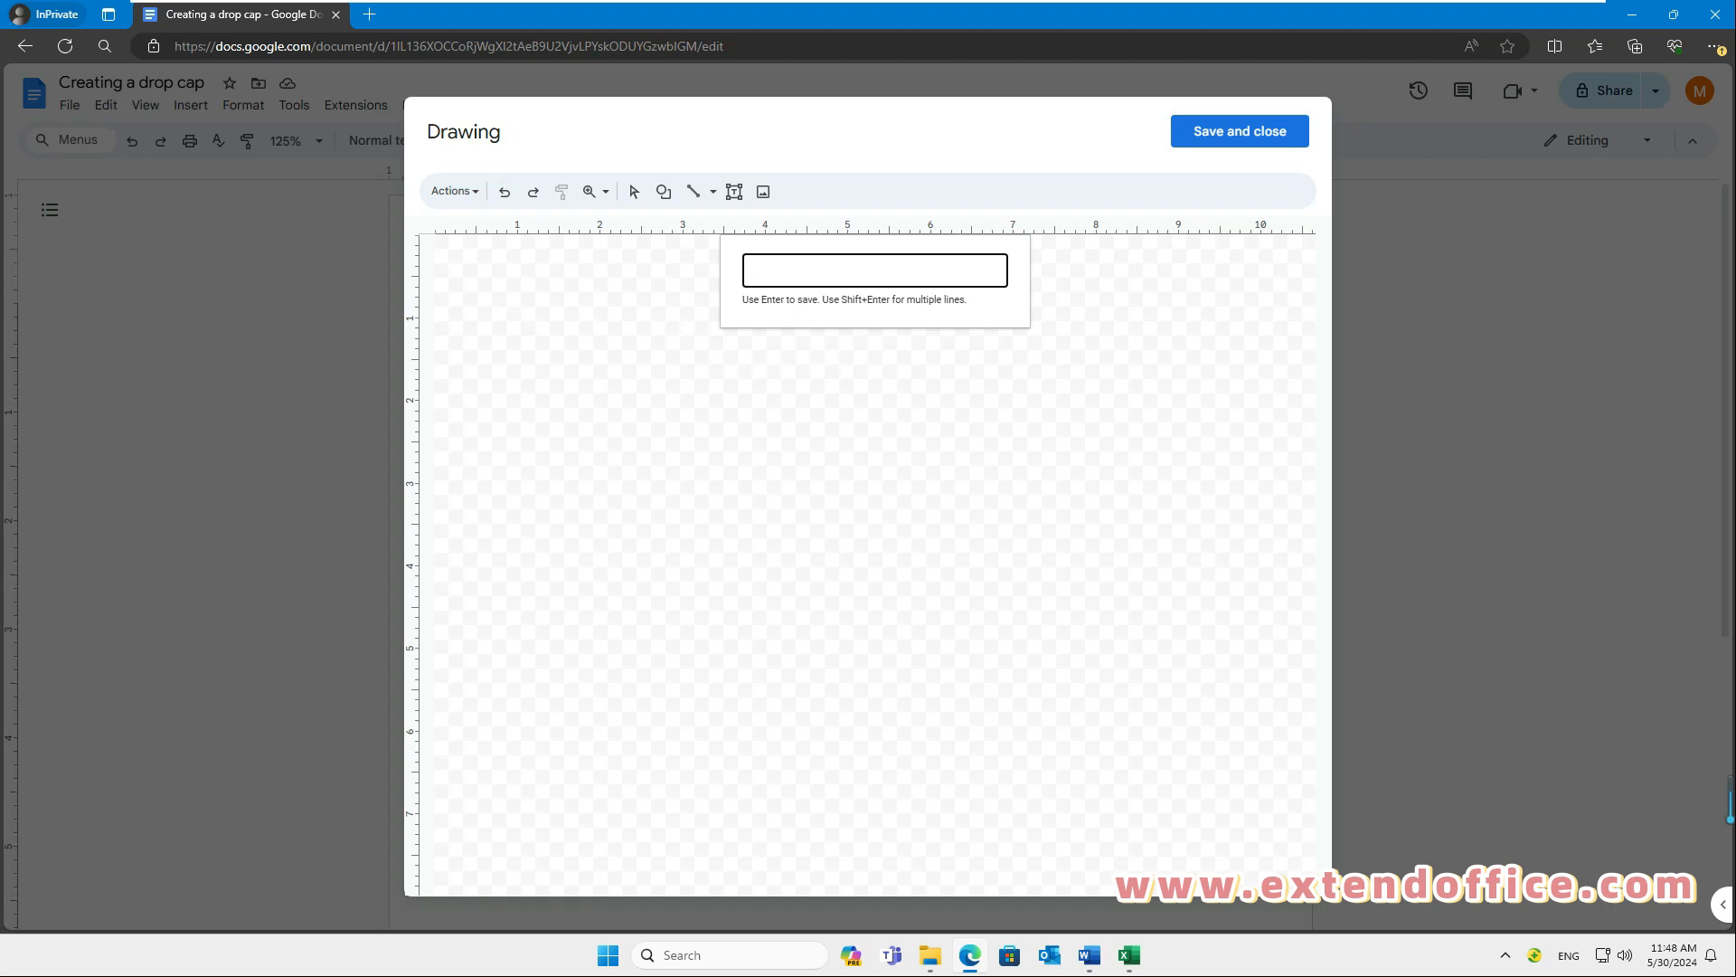
pyautogui.press('capslock')
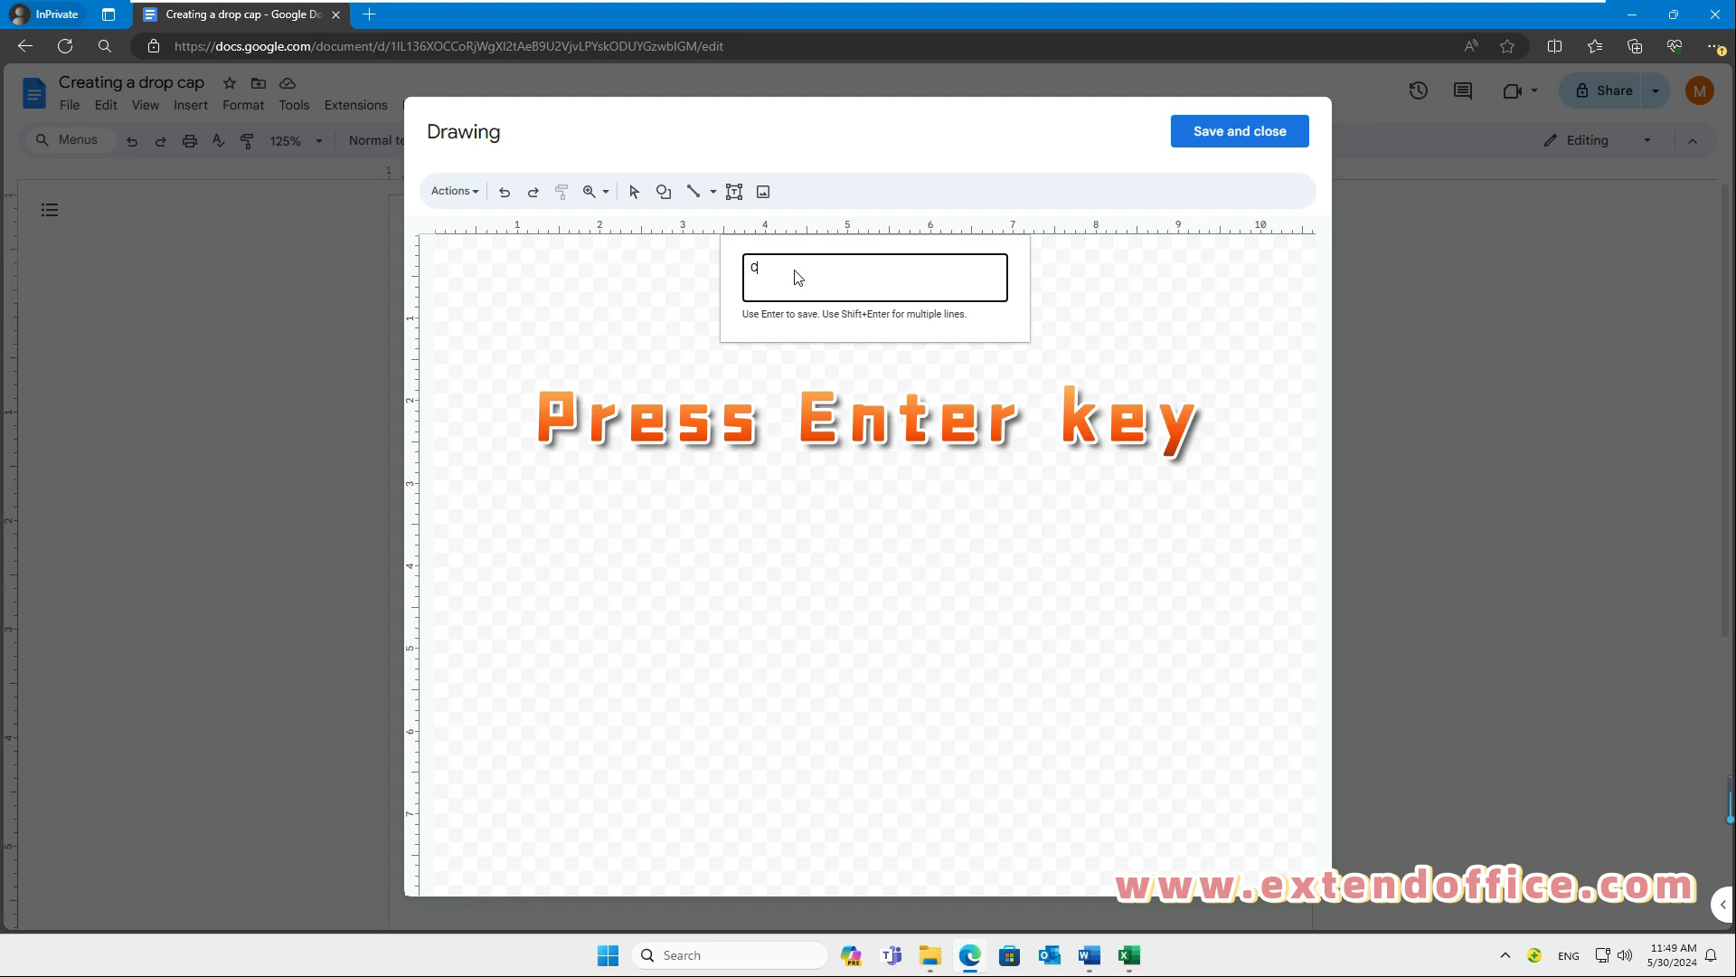
pyautogui.press('Return')
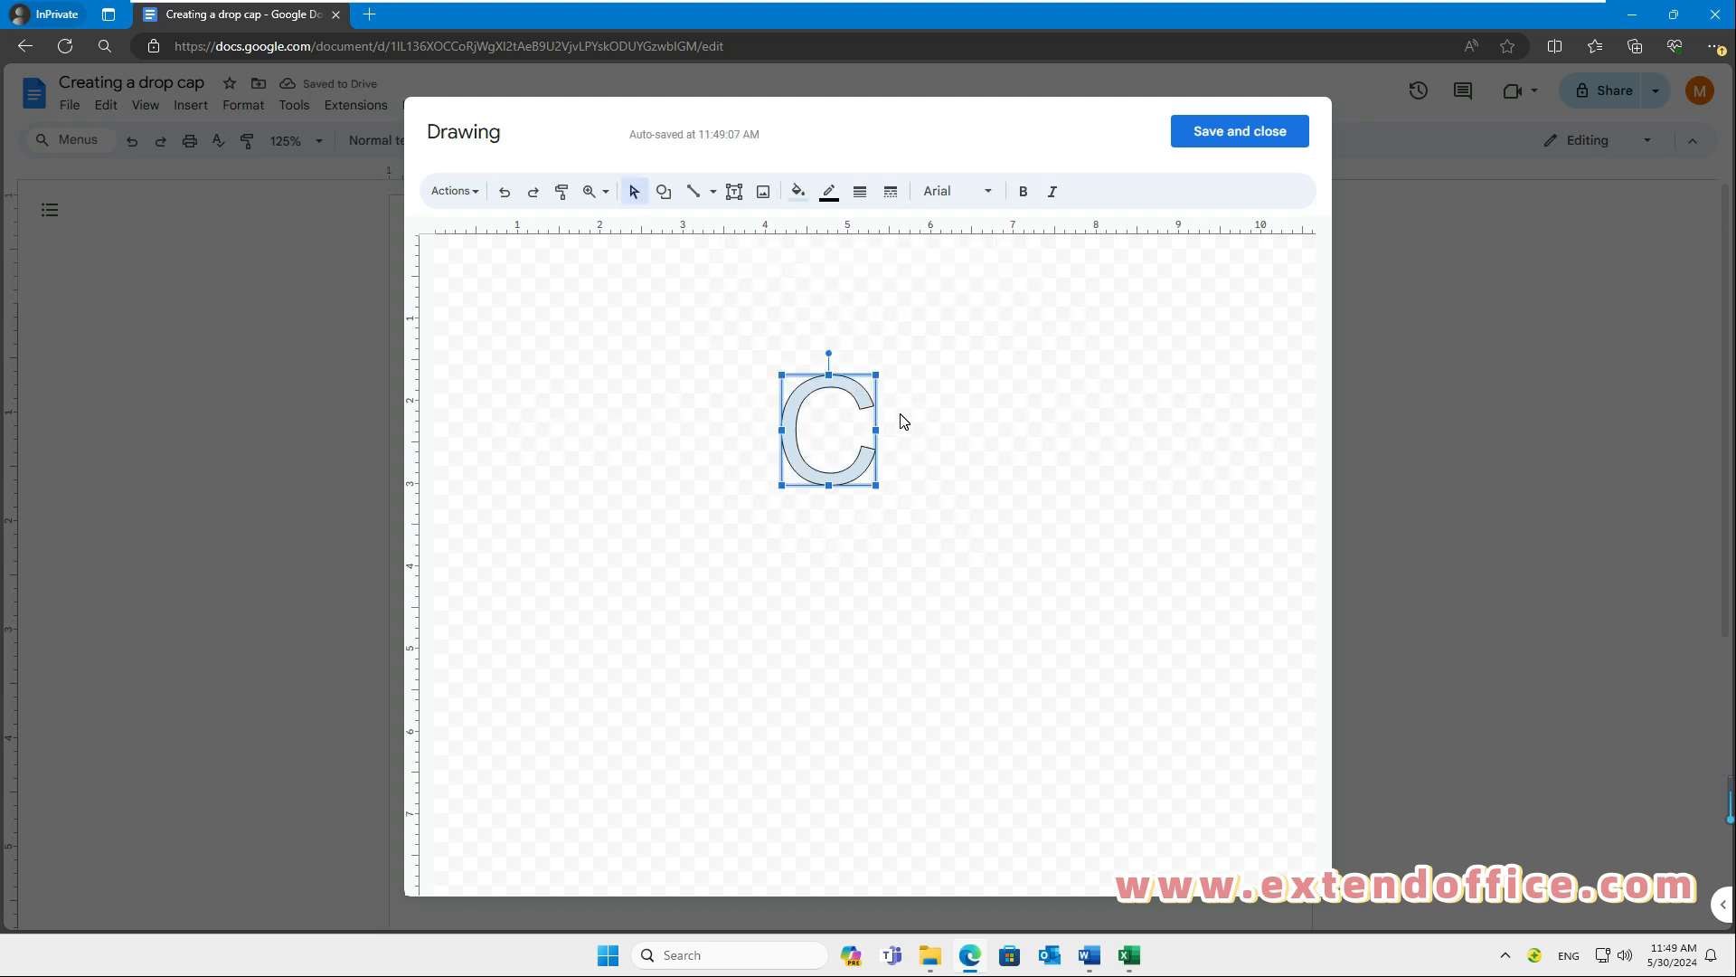
# Step: Format the word art C with a red fill and the Merriweather font, and save the drawing into the document
pyautogui.click(798, 191)
pyautogui.click(825, 339)
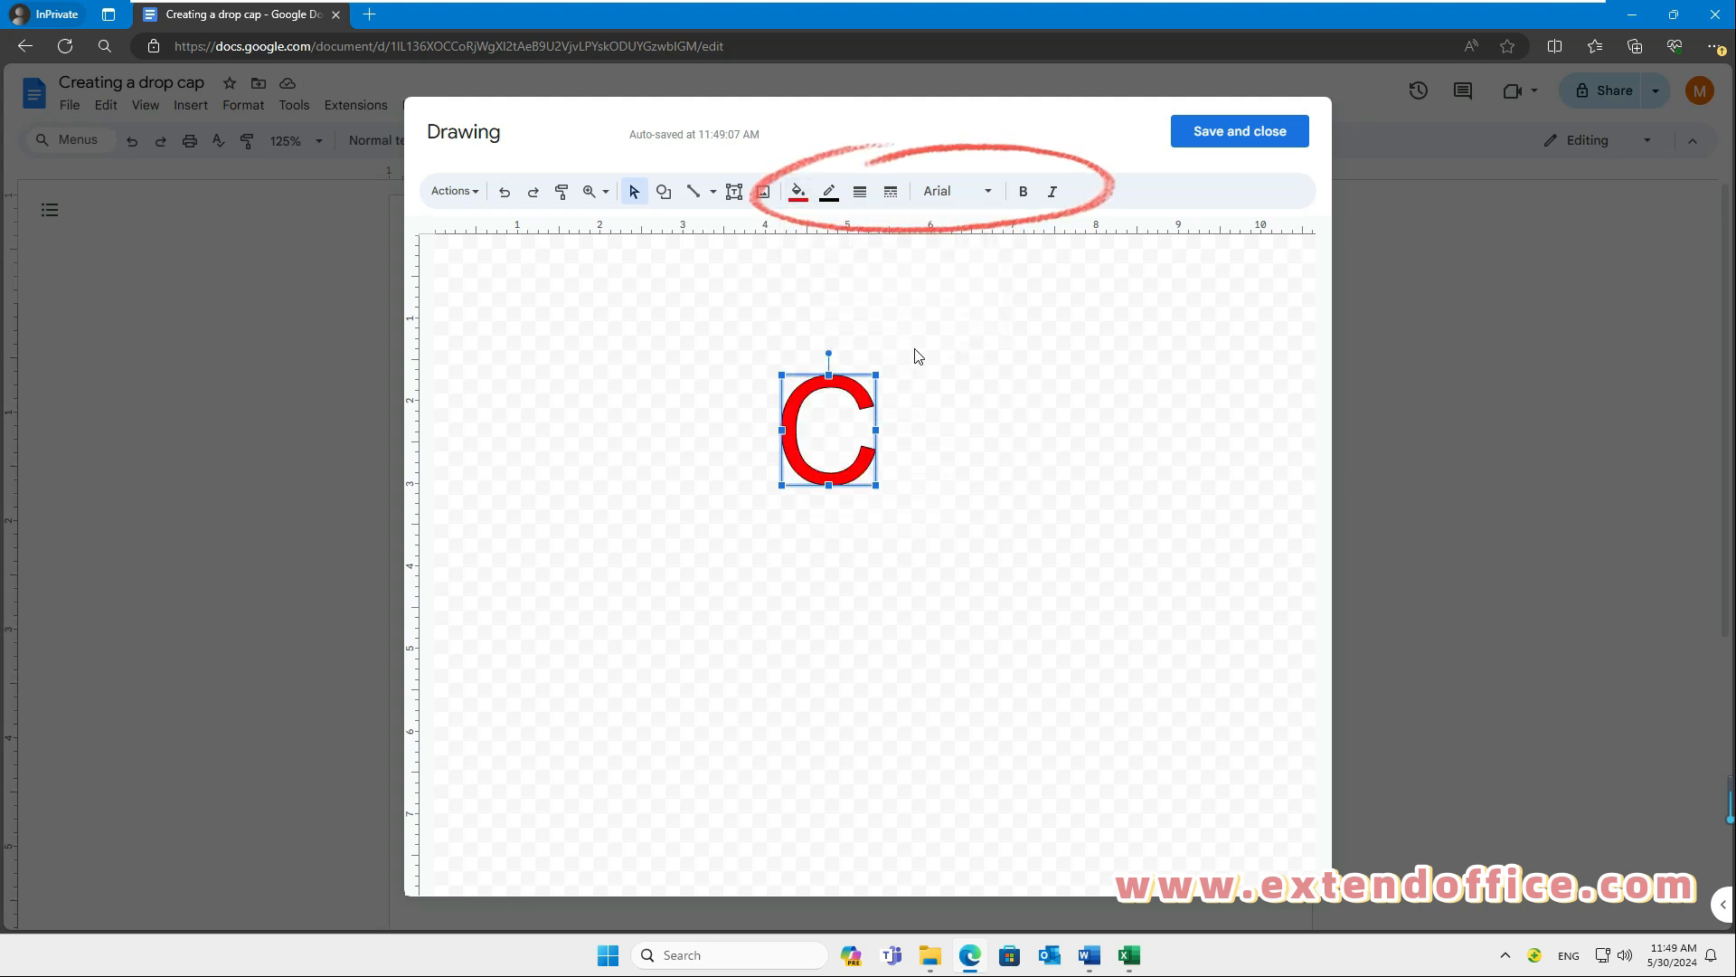
pyautogui.click(988, 190)
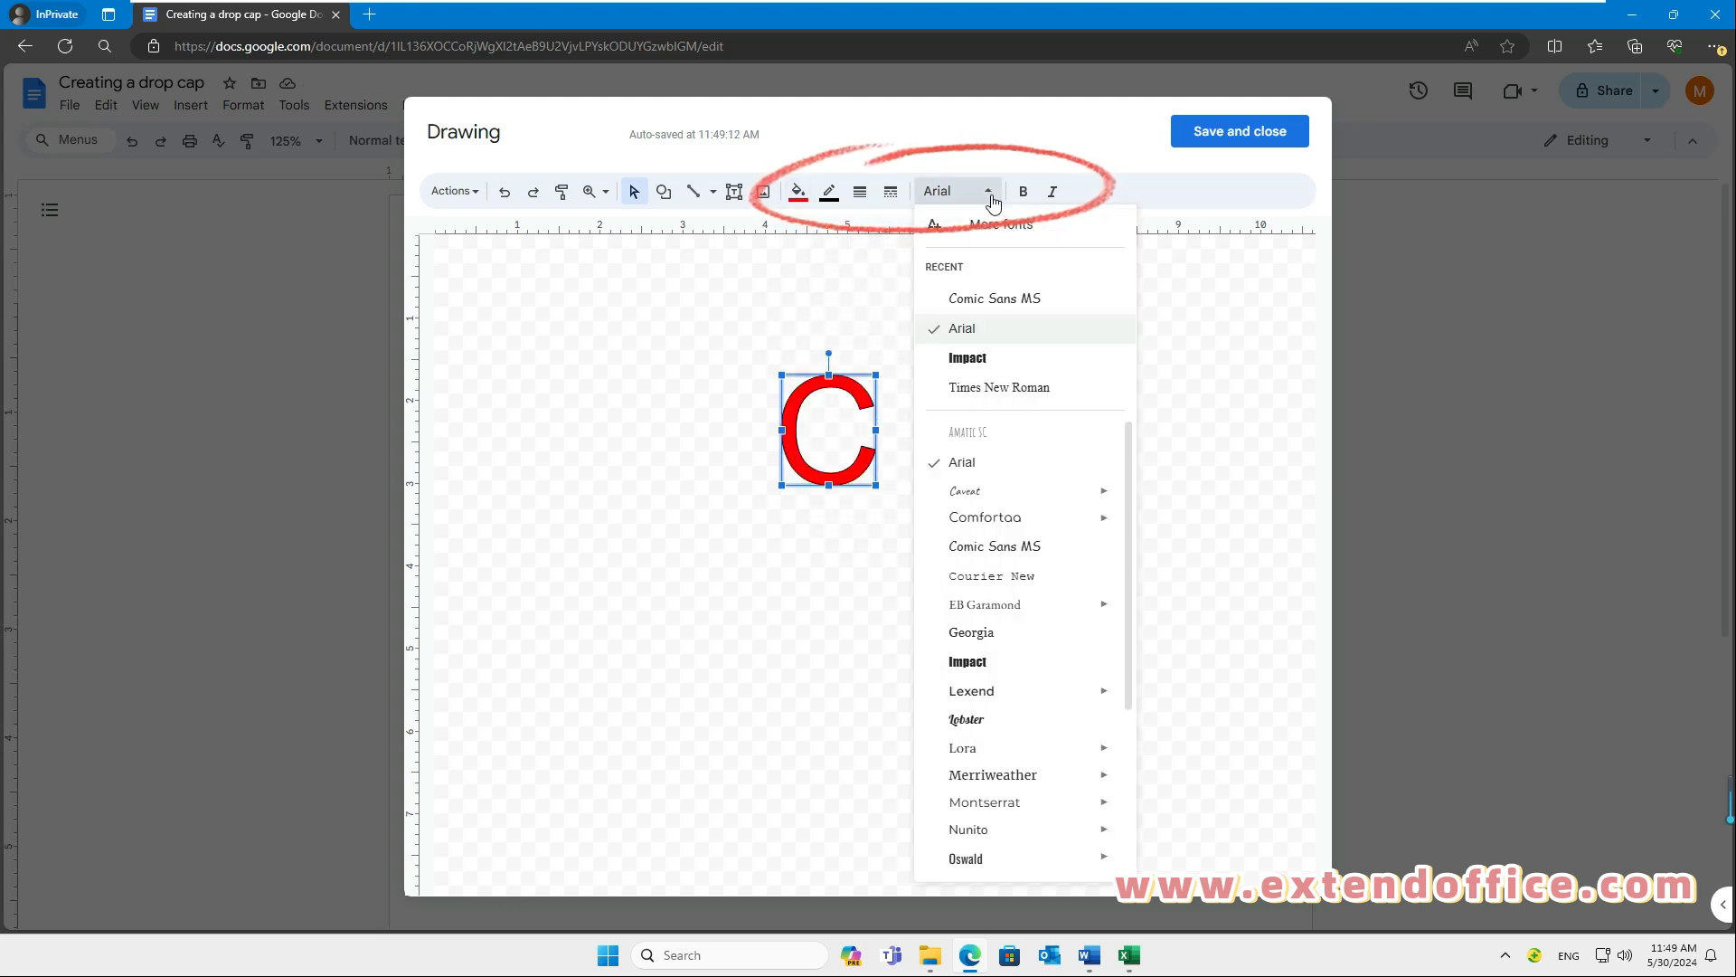
pyautogui.click(995, 775)
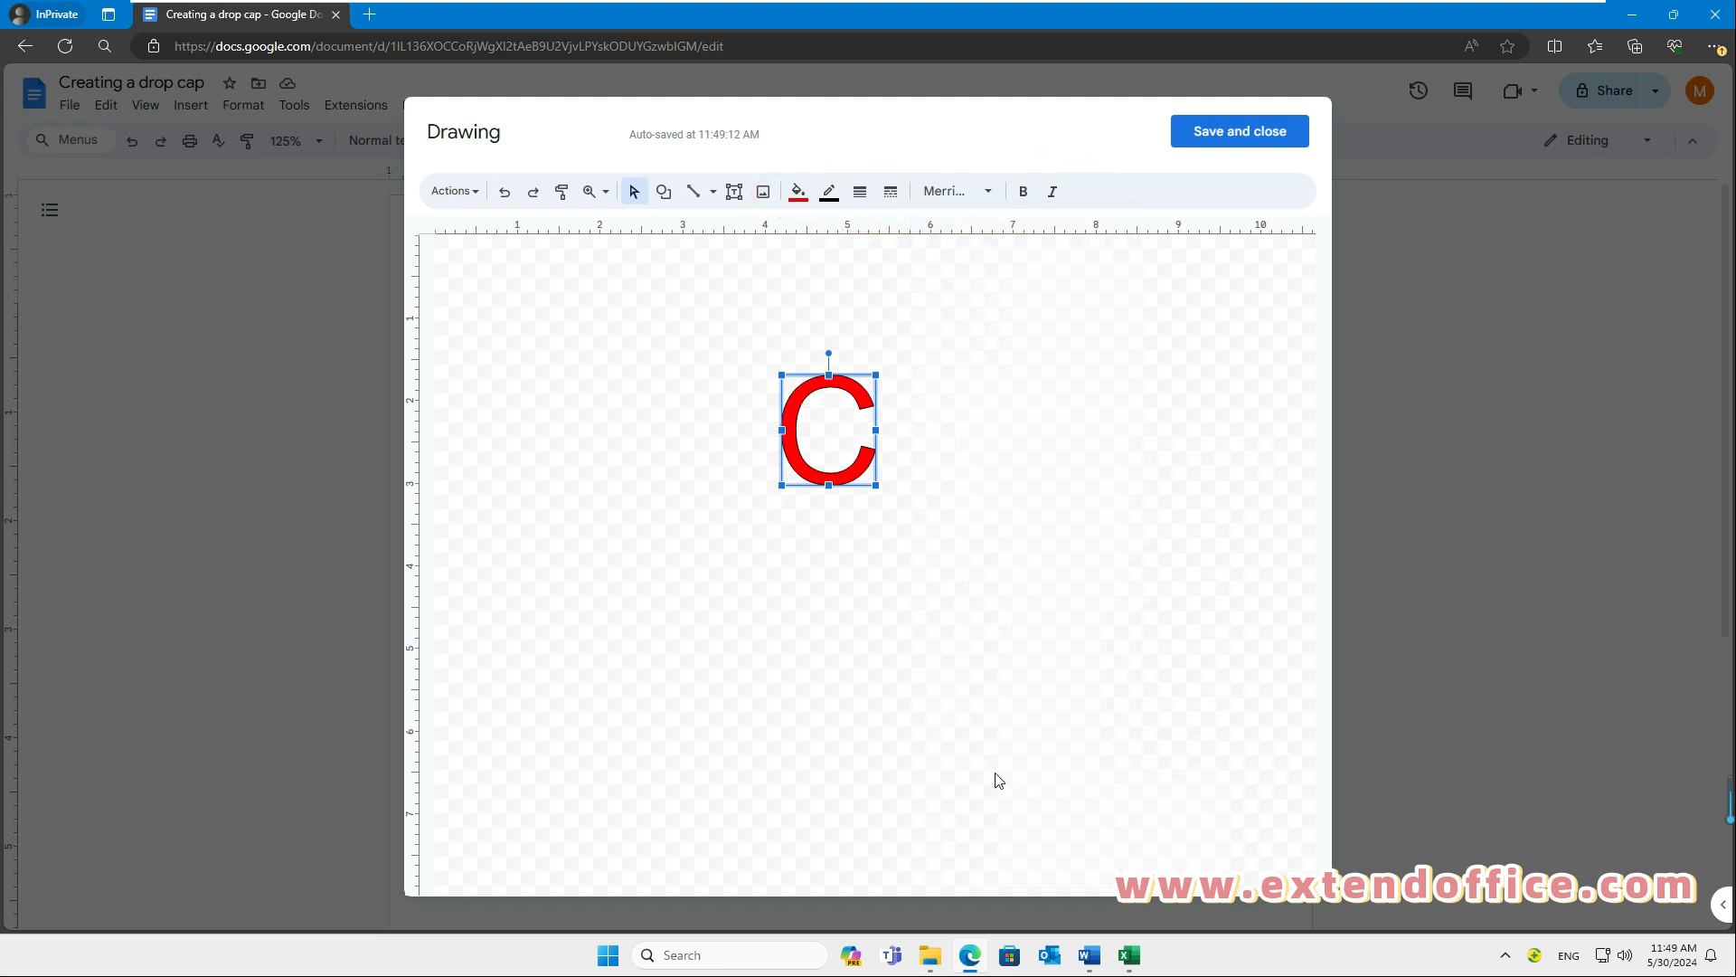
pyautogui.click(1248, 133)
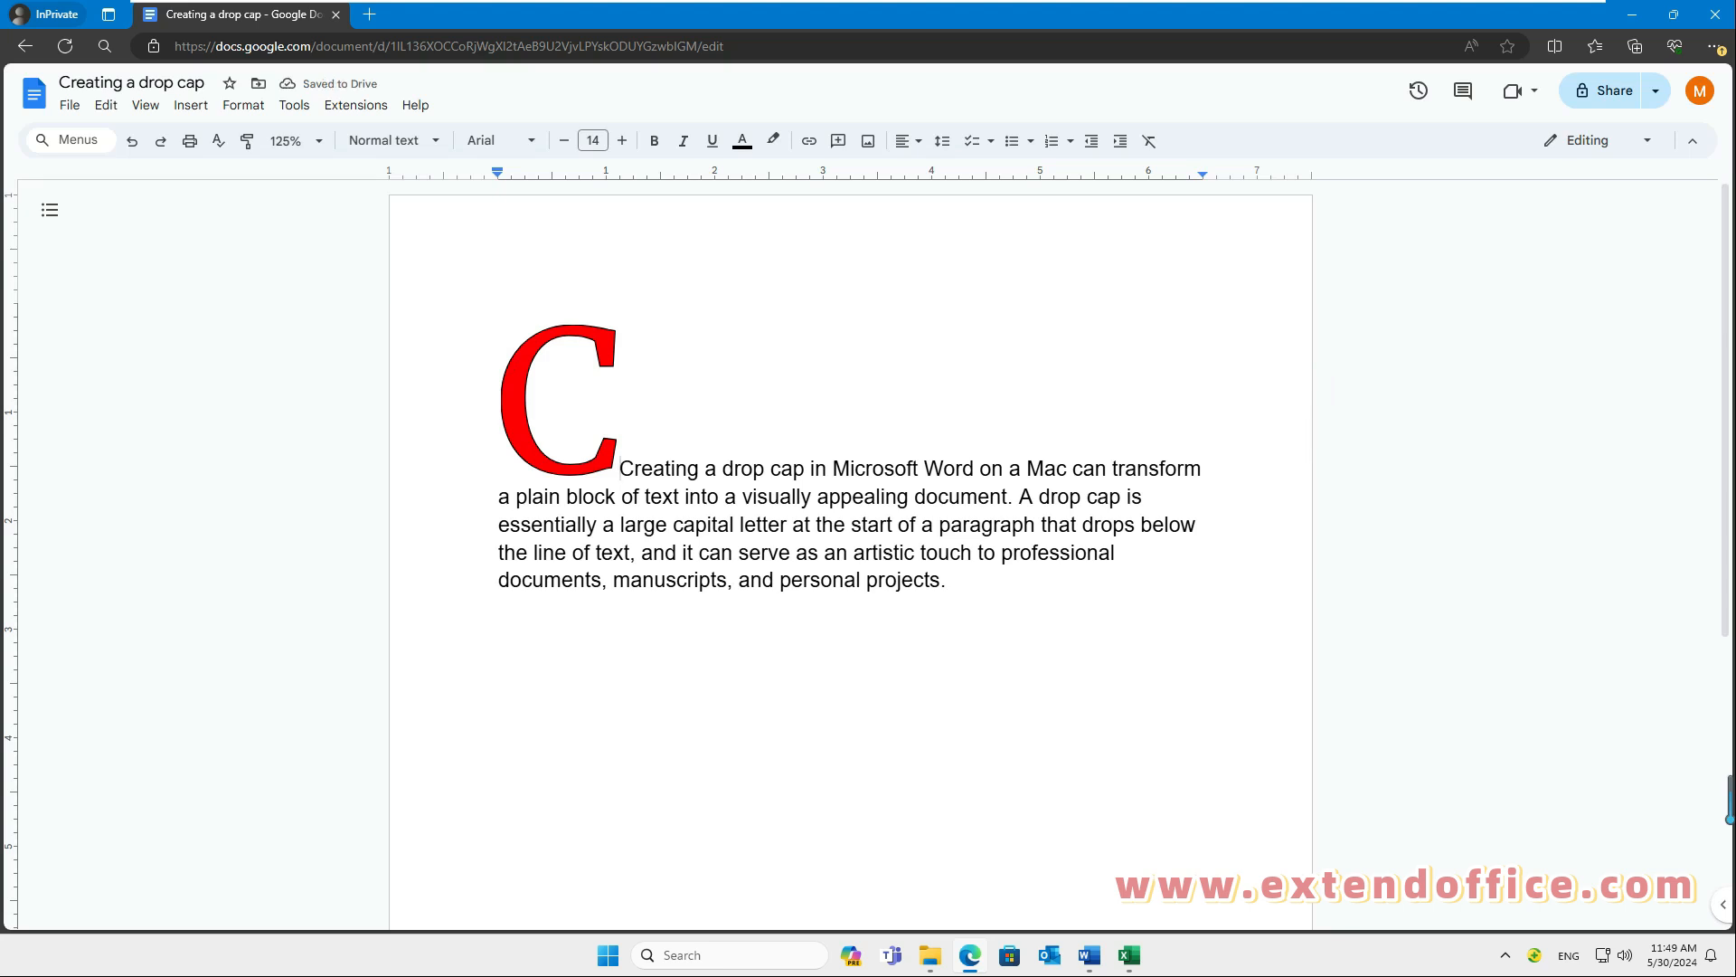
# Step: Wrap the paragraph text around the red C drawing and shrink it to about five lines tall
pyautogui.click(575, 465)
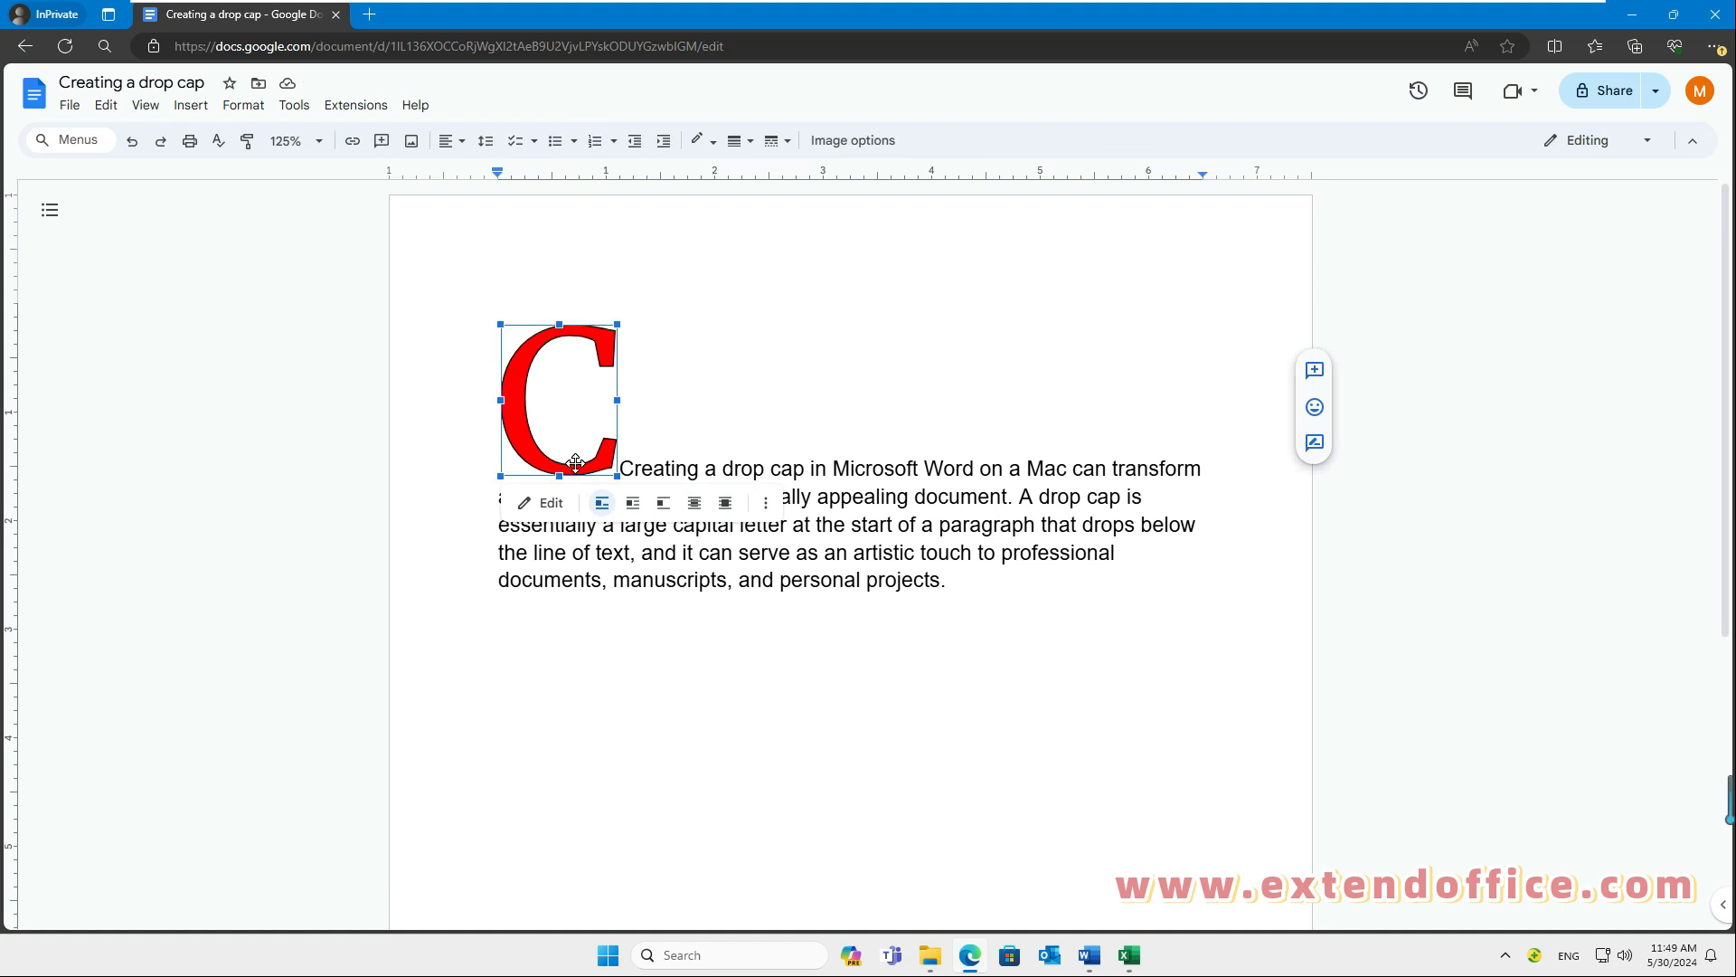
pyautogui.click(633, 508)
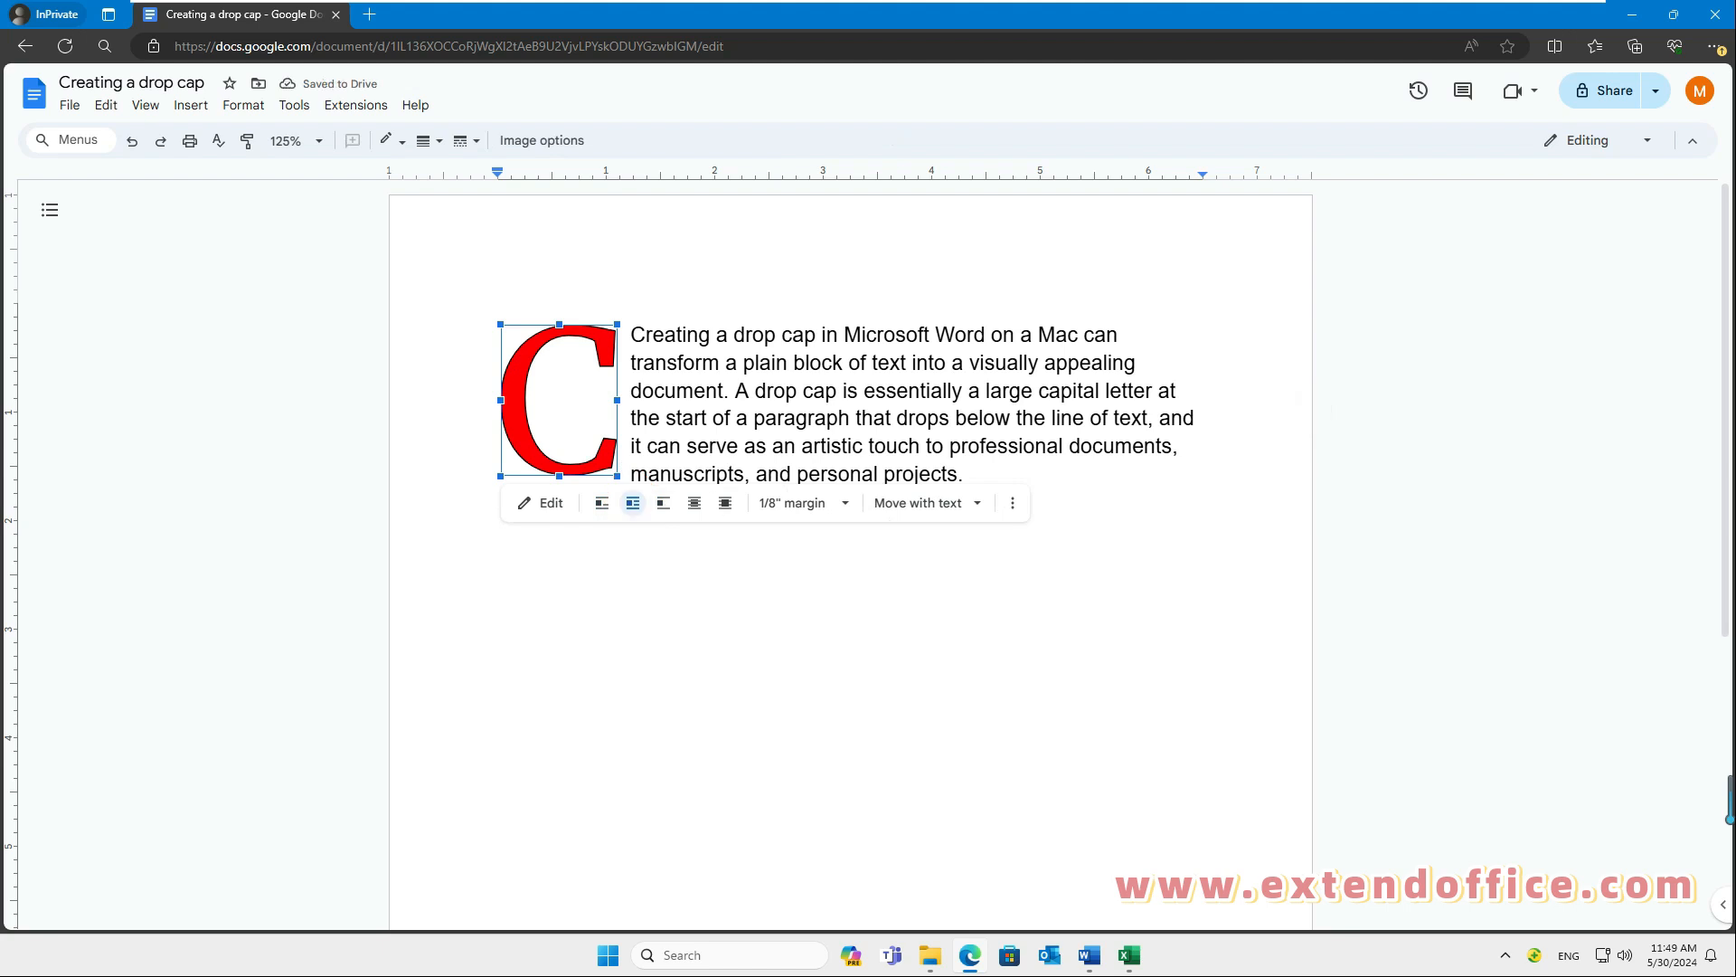
pyautogui.moveTo(616, 475); pyautogui.dragTo(598, 443)
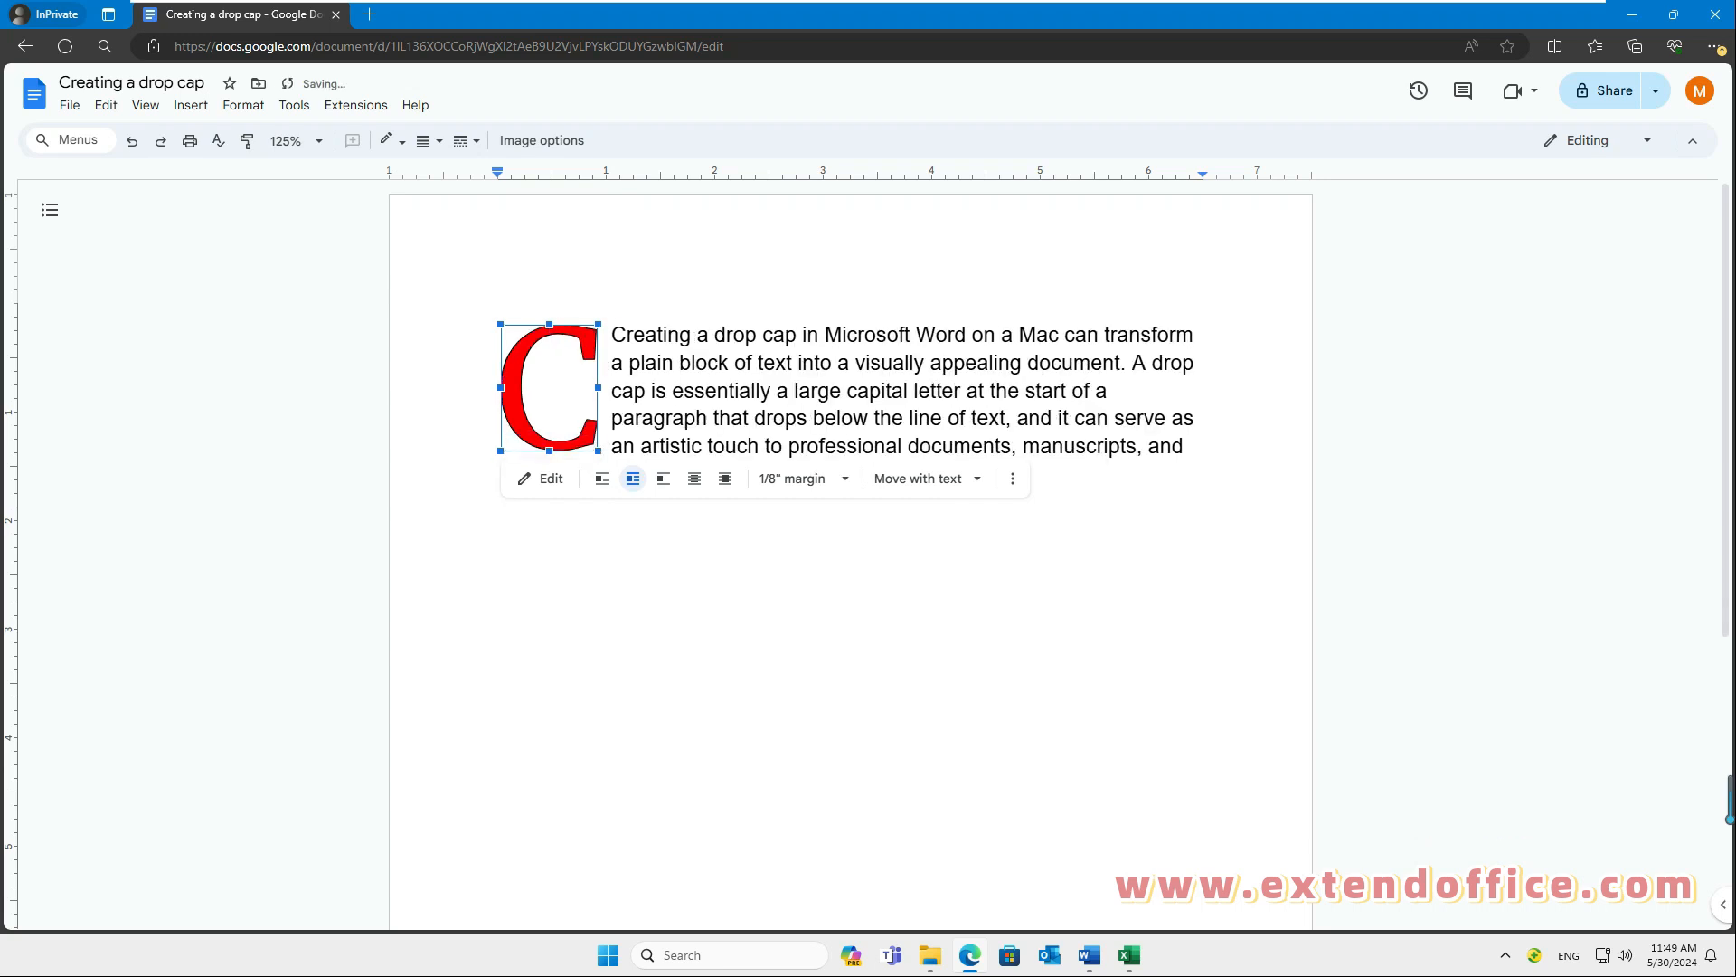
pyautogui.click(499, 540)
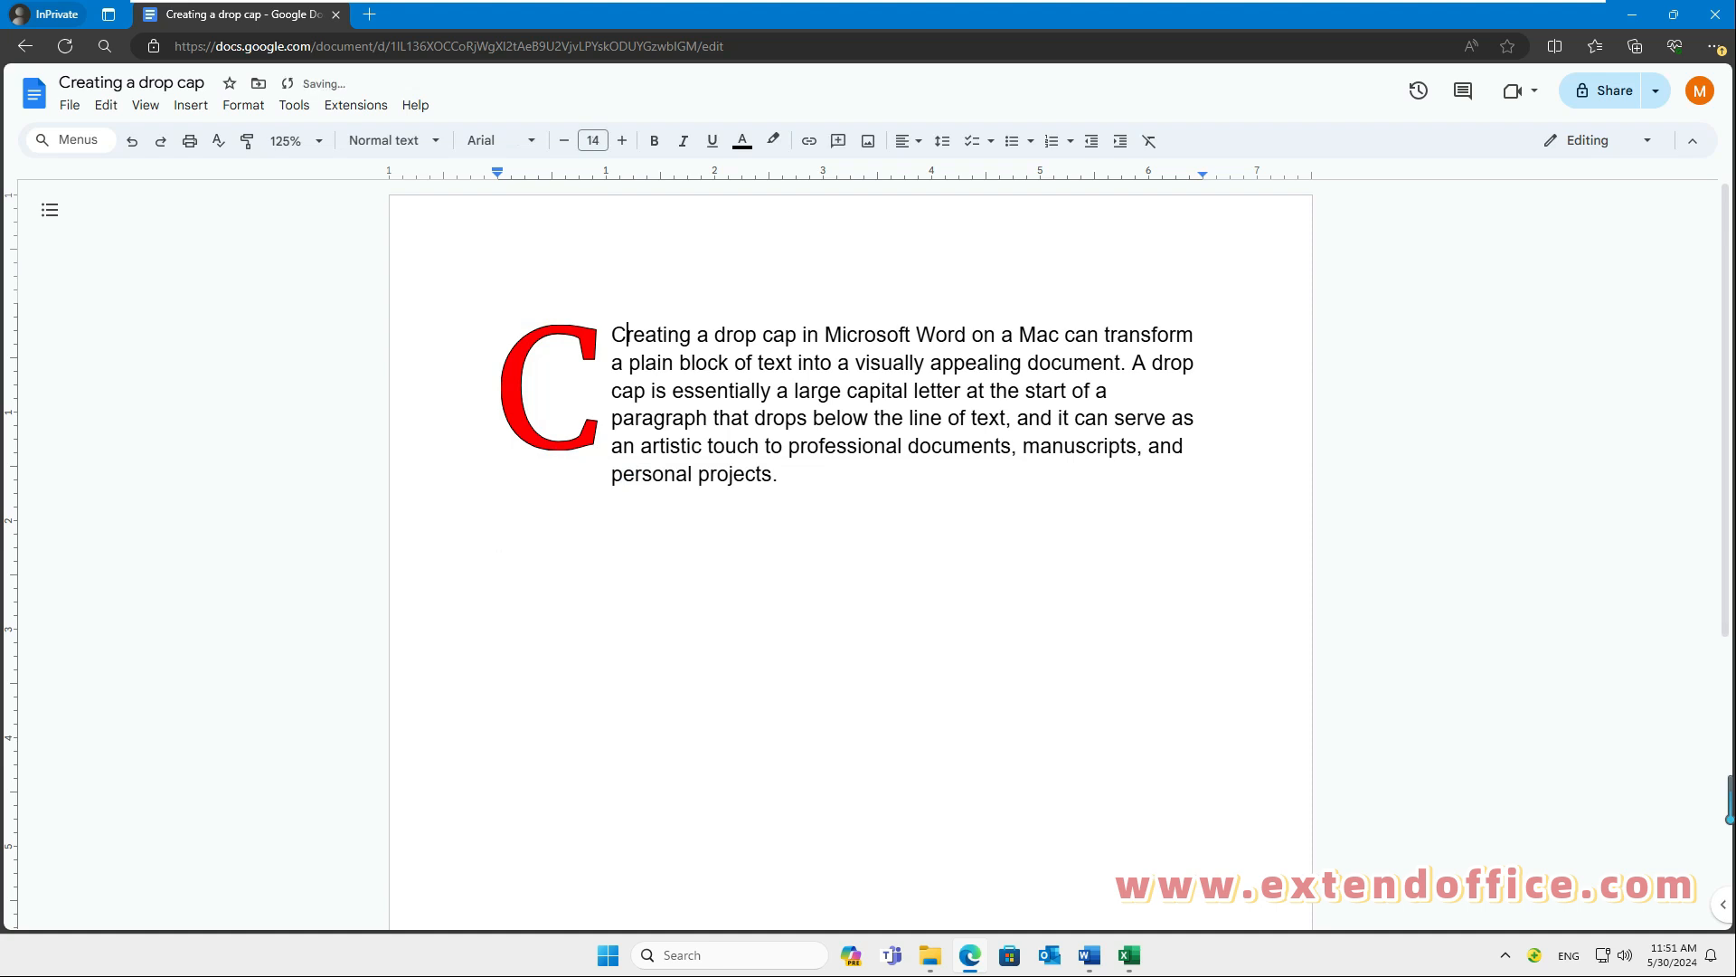
# Step: Delete the duplicate letter C from the word "Creating" at the start of the paragraph text
pyautogui.hotkey('shift', 'Left')
pyautogui.press('BackSpace')
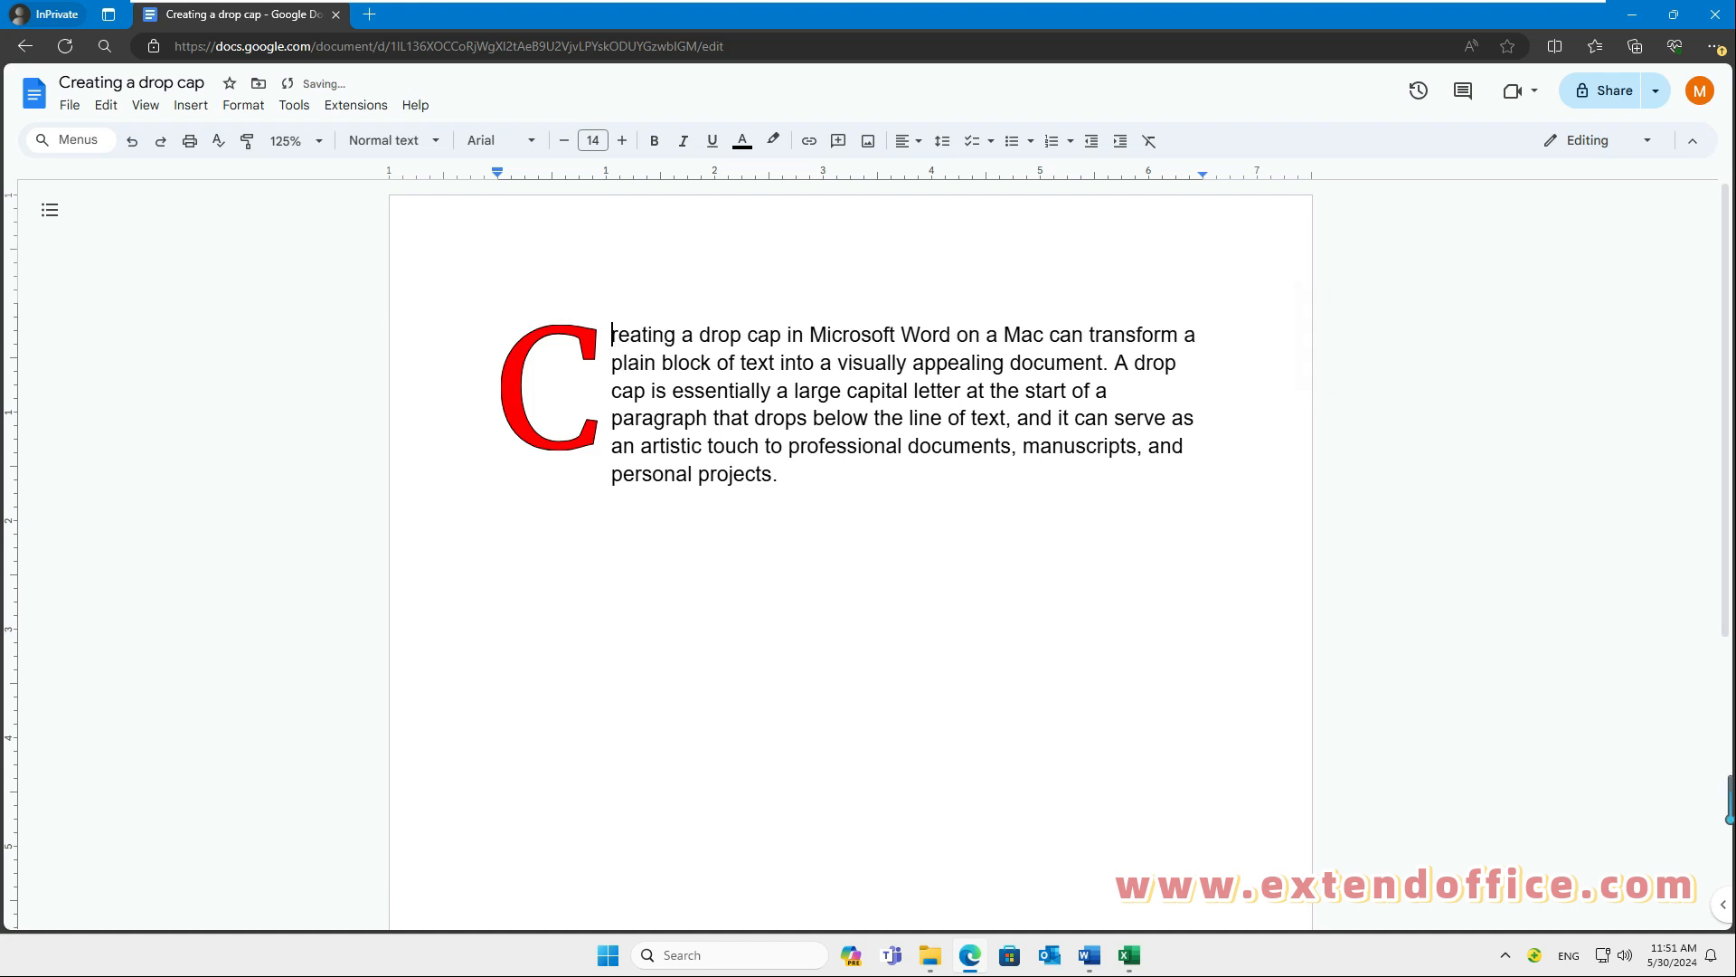
pyautogui.click(778, 474)
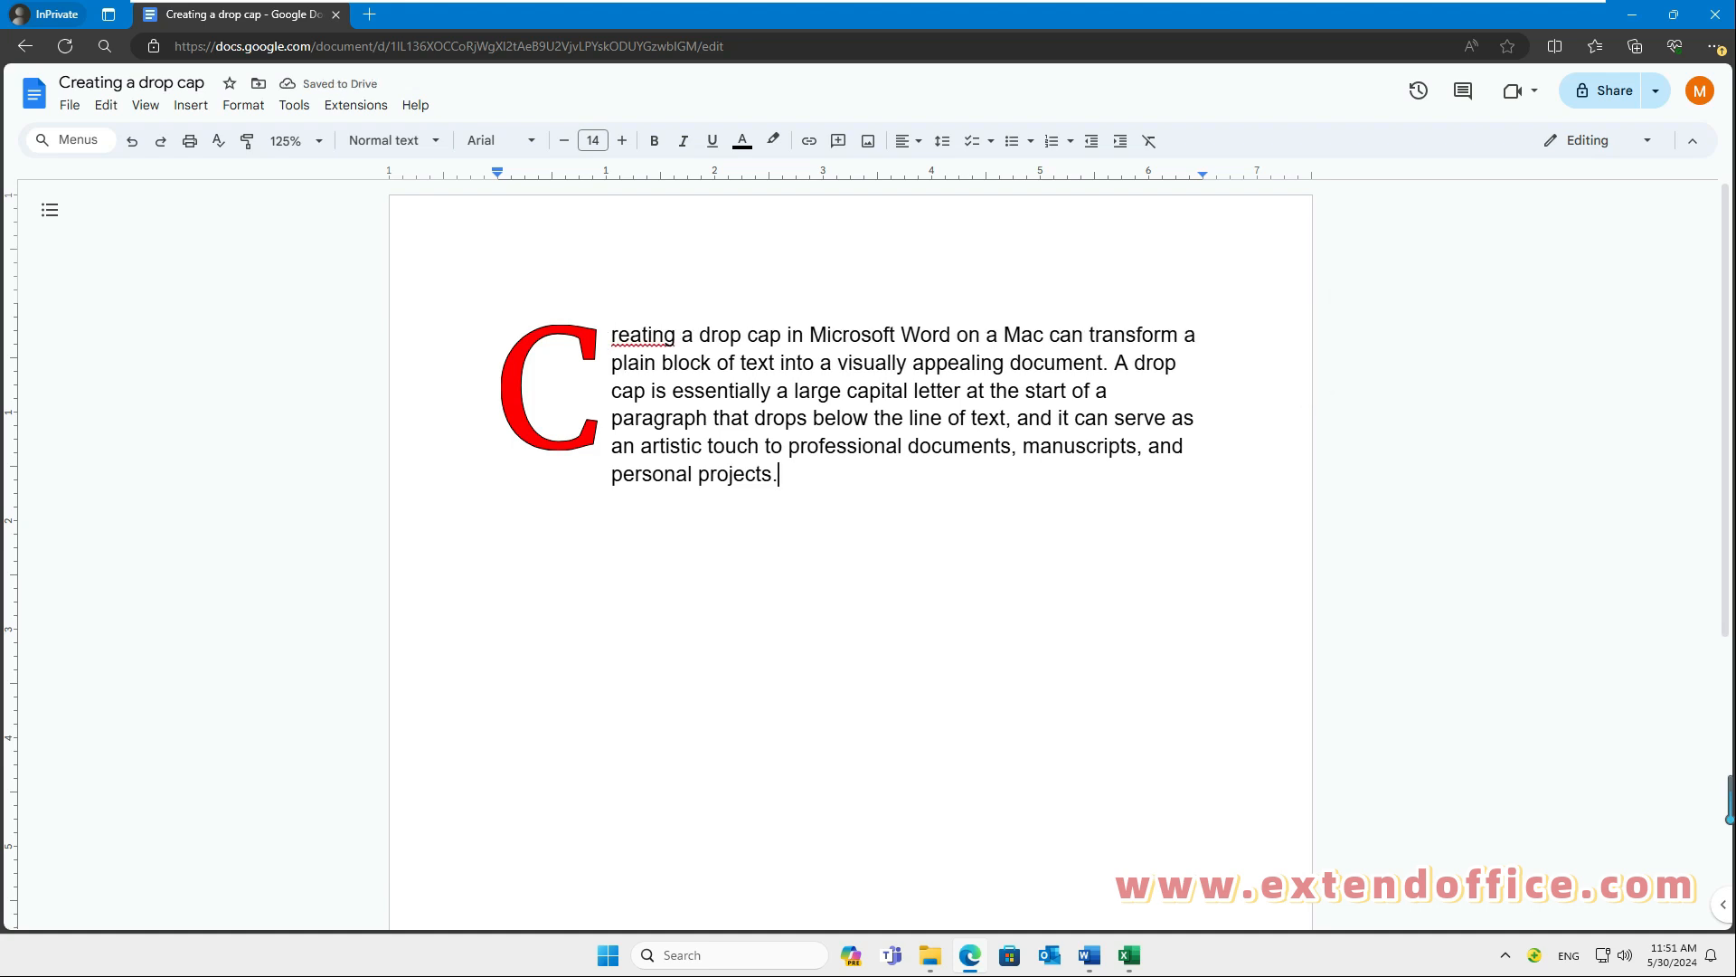